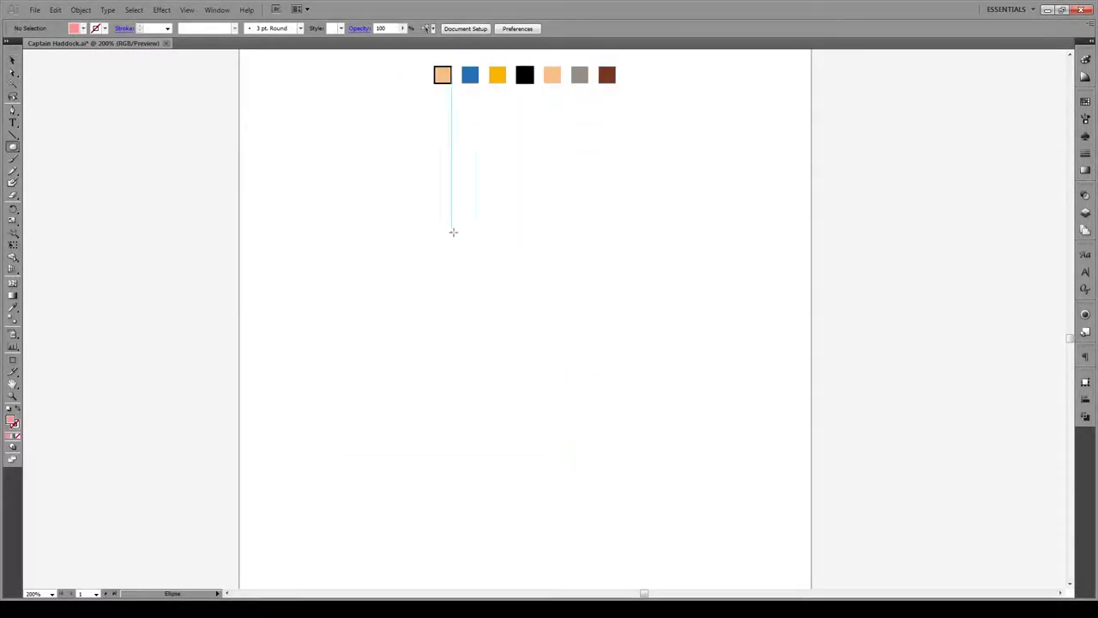
Draw a 95×150 pt ellipse for the face and fill it with the peach swatch.
click(479, 235)
click(595, 293)
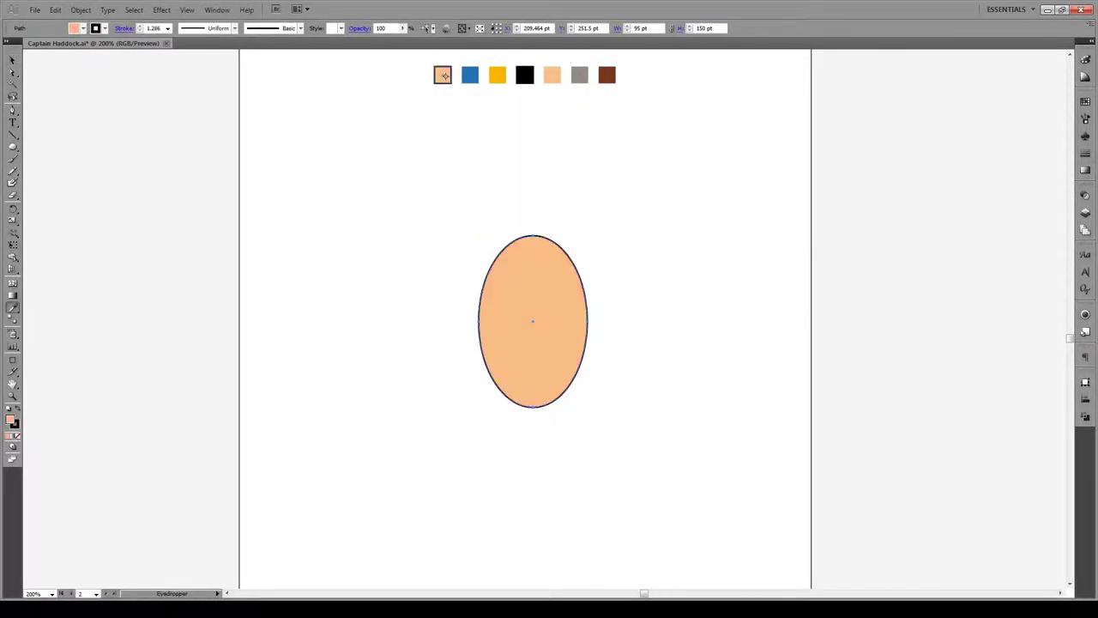
key(v)
click(513, 168)
Lay evenly spaced red horizontal guide lines across the oval, plus a vertical centre line.
mouse_move(605, 321)
mouse_down()
mouse_move(432, 322)
mouse_move(601, 407)
mouse_move(601, 235)
mouse_move(611, 281)
mouse_up()
key(v)
click(595, 321)
mouse_move(595, 321)
mouse_down()
mouse_move(595, 299)
mouse_move(595, 364)
mouse_move(601, 313)
mouse_up()
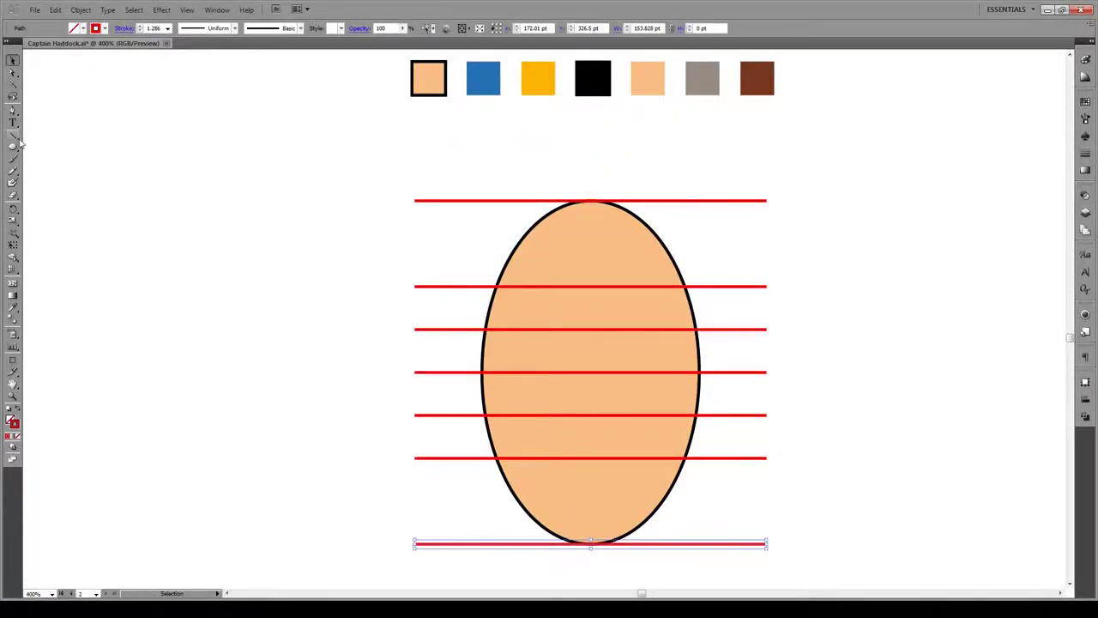
drag(590, 544, 590, 172)
Draw a black beard outline over the lower face and smooth it with Simplify.
click(597, 93)
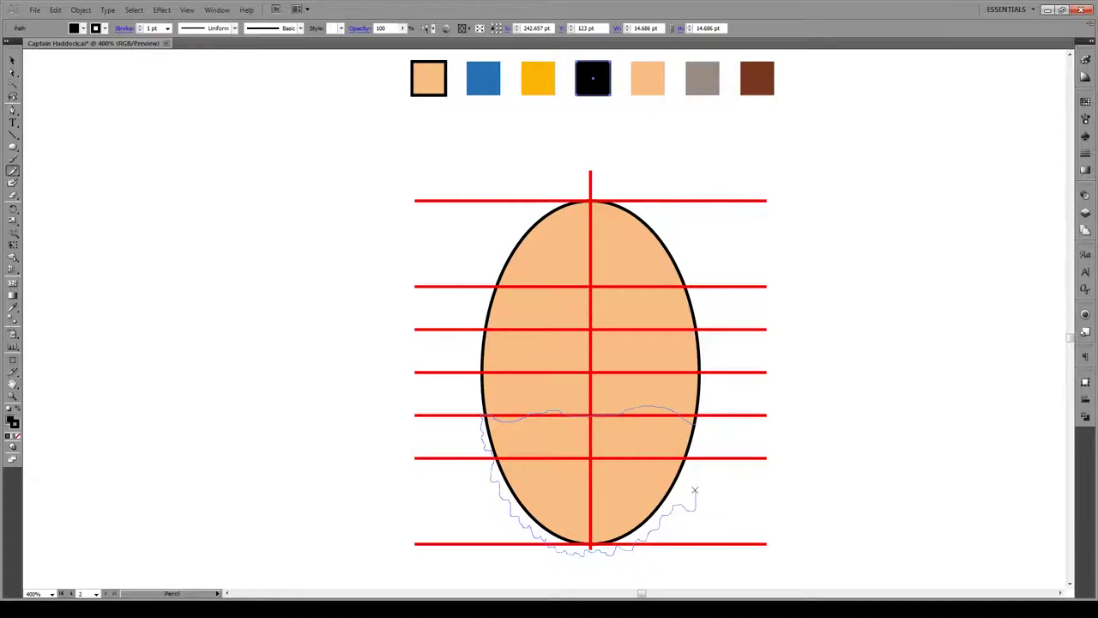
drag(695, 490, 696, 422)
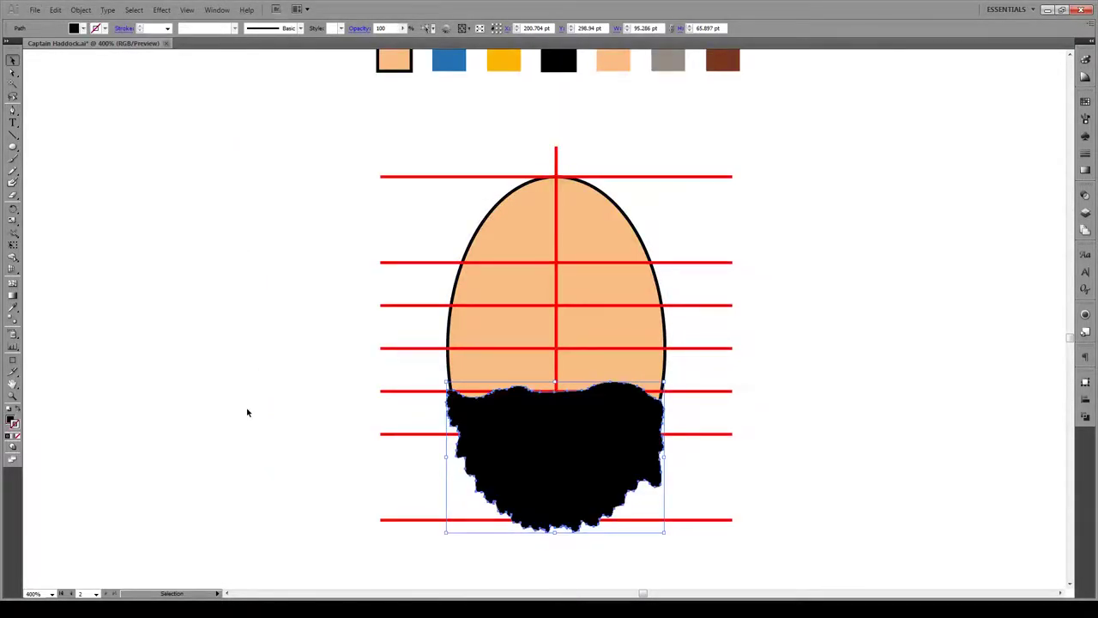
key(ctrl+alt+s)
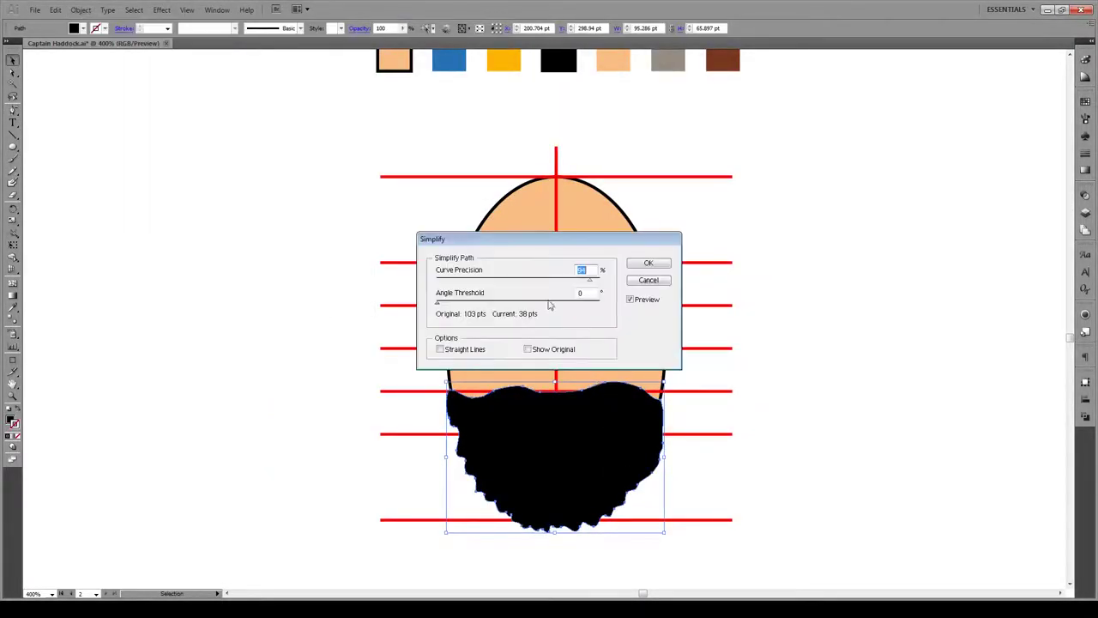
drag(515, 238, 681, 199)
click(815, 223)
Lock the face oval and red guide lines with Ctrl+2, then zoom in on the beard.
mouse_move(781, 143)
mouse_down()
mouse_move(698, 544)
mouse_move(377, 552)
mouse_up()
key(F7)
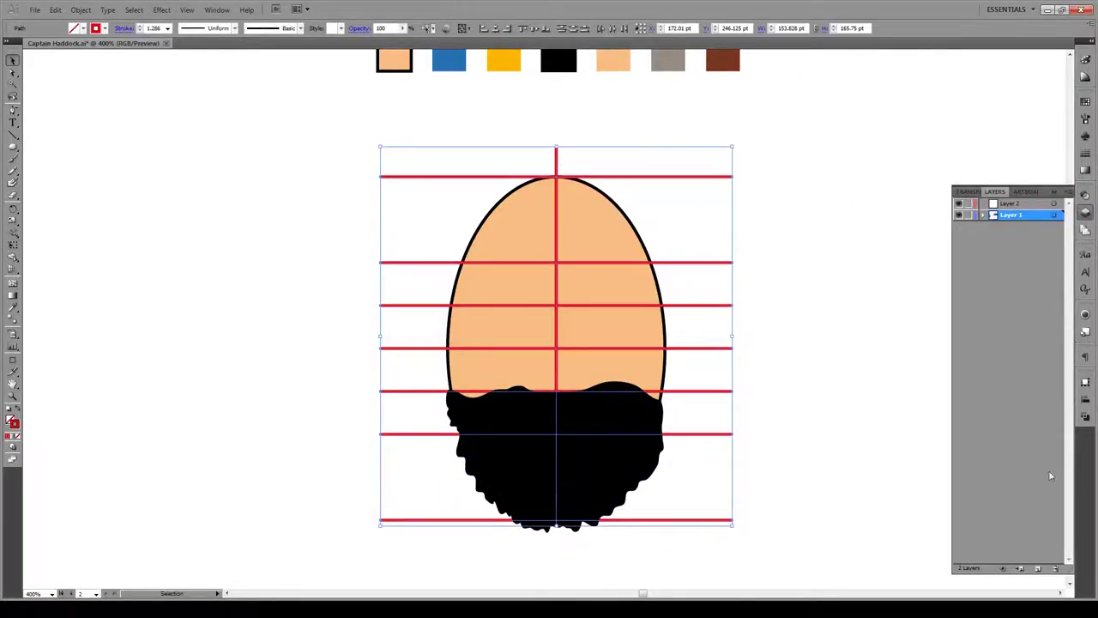
key(ctrl+2)
key(F7)
Pen-draw a white crescent mouth inside the black beard.
scroll(476, 506, up, 3)
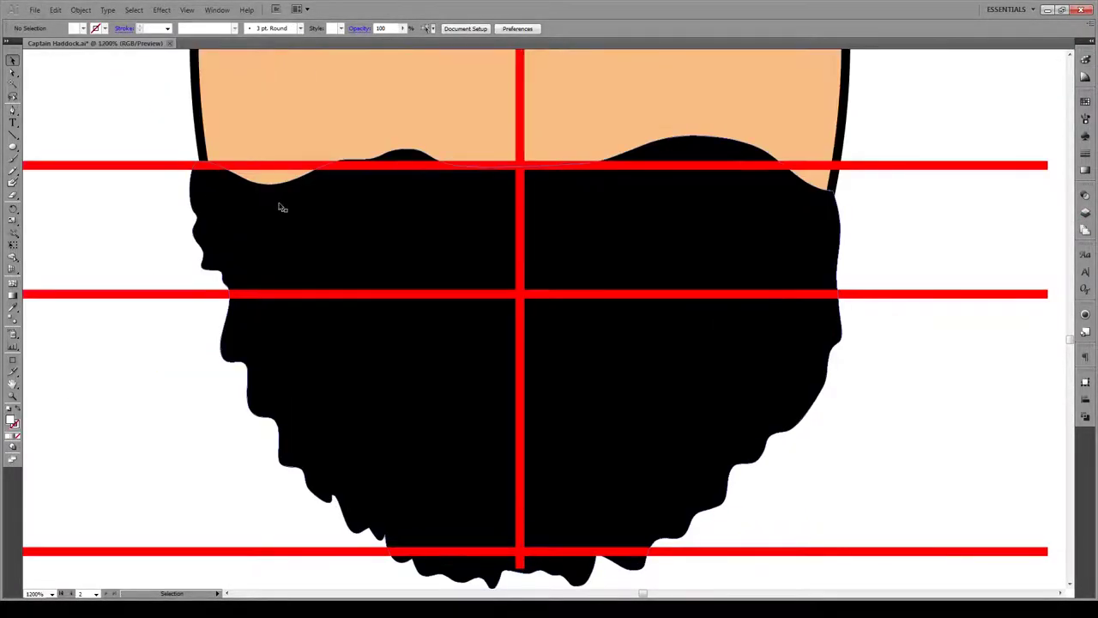
key(p)
click(649, 282)
drag(463, 339, 397, 390)
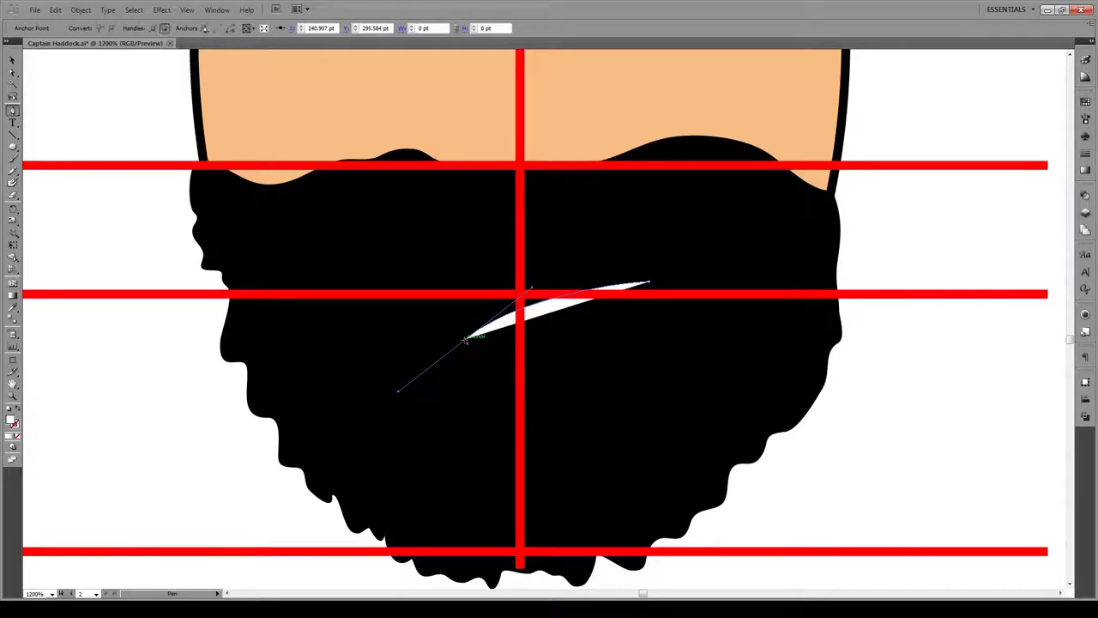
drag(491, 276, 518, 279)
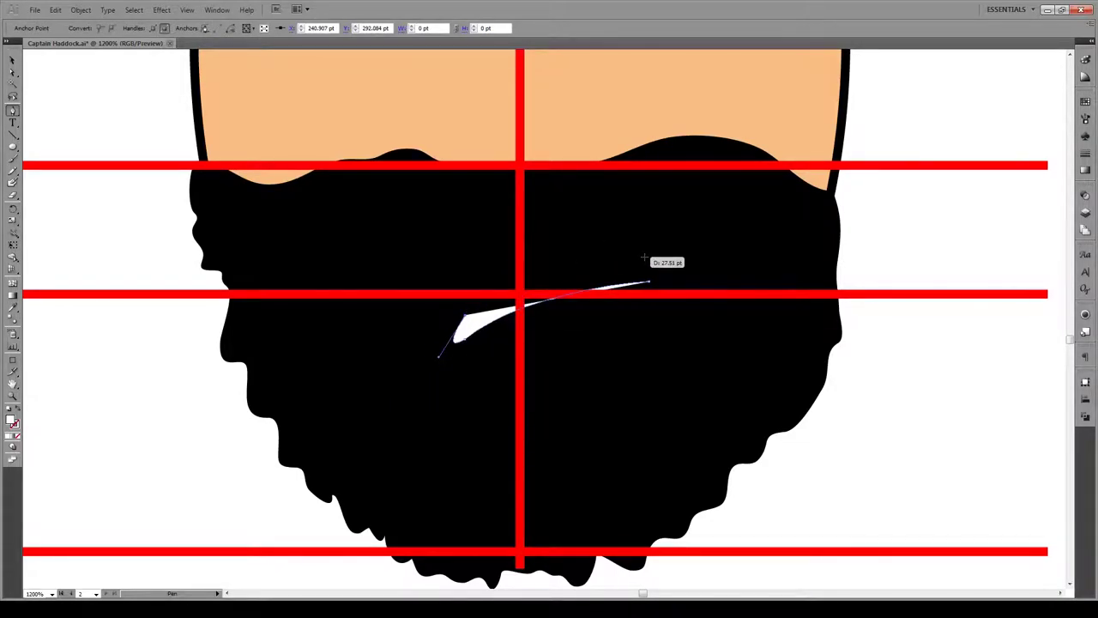
drag(645, 257, 806, 250)
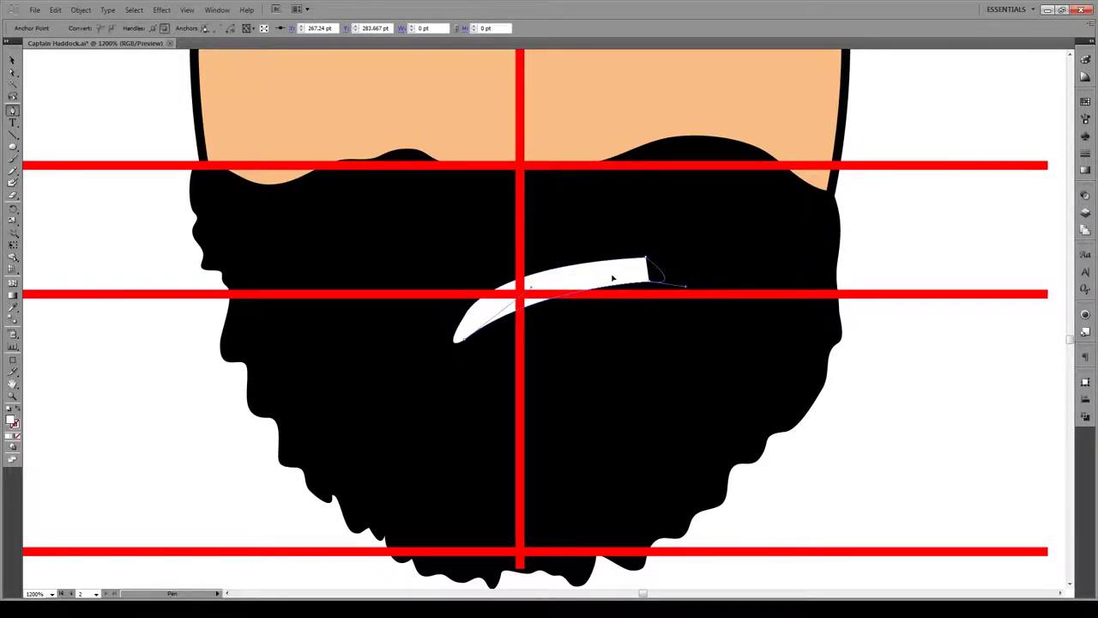
Begin a new black path at the beard's right edge.
scroll(487, 362, down, 5)
scroll(562, 394, up, 5)
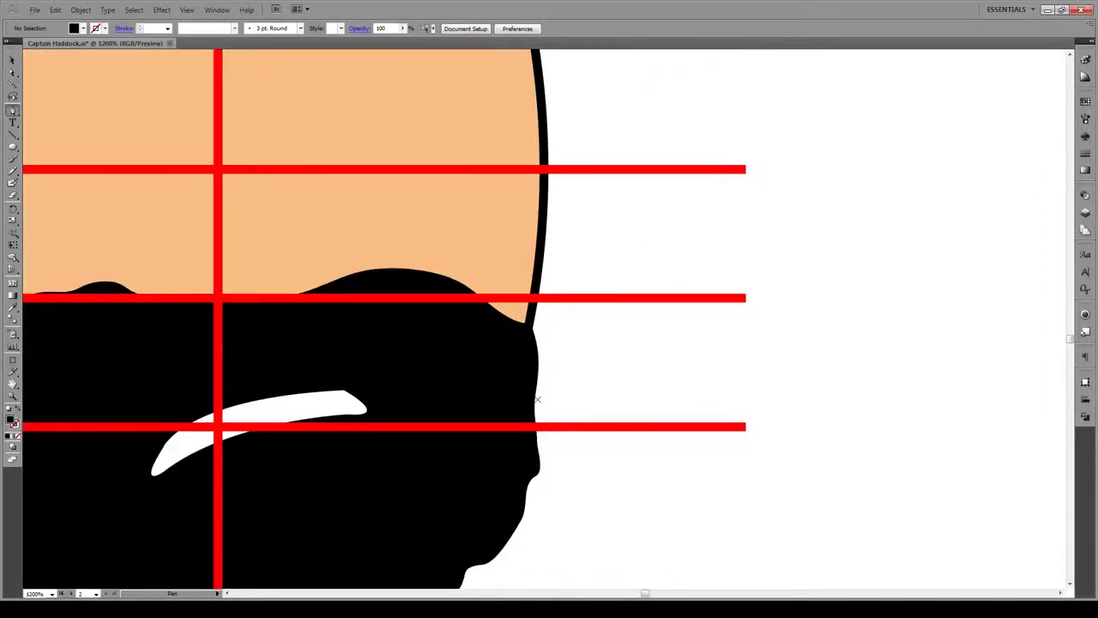
drag(562, 395, 590, 393)
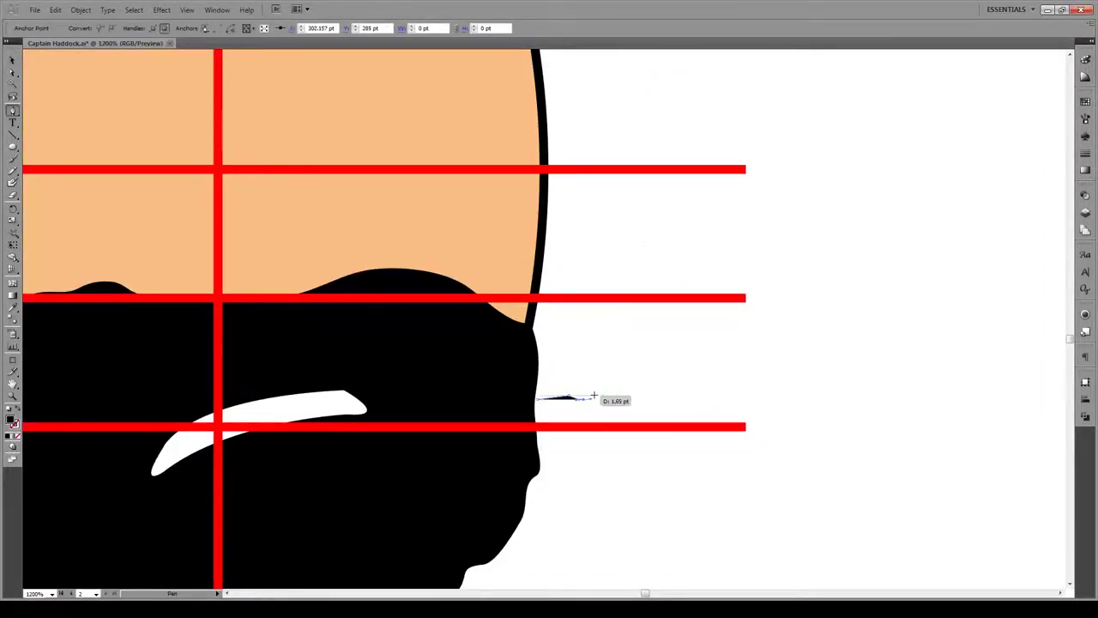
Finish the pipe outline: a long stem wedge and a bowl with rounded right corners.
click(913, 327)
scroll(940, 246, up, 2)
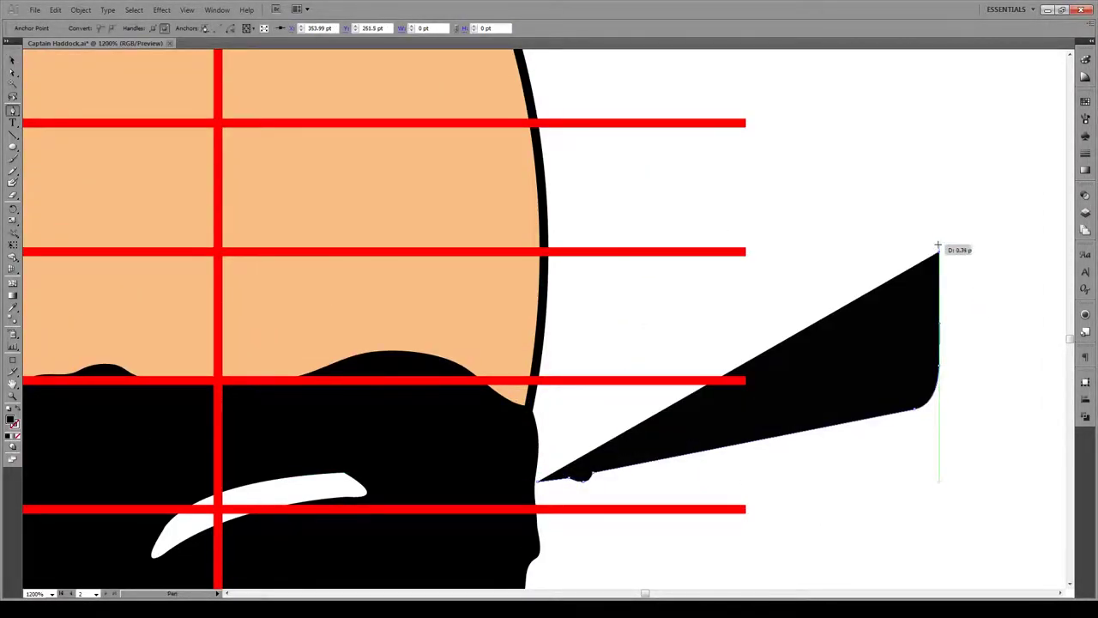
drag(938, 246, 888, 227)
click(819, 239)
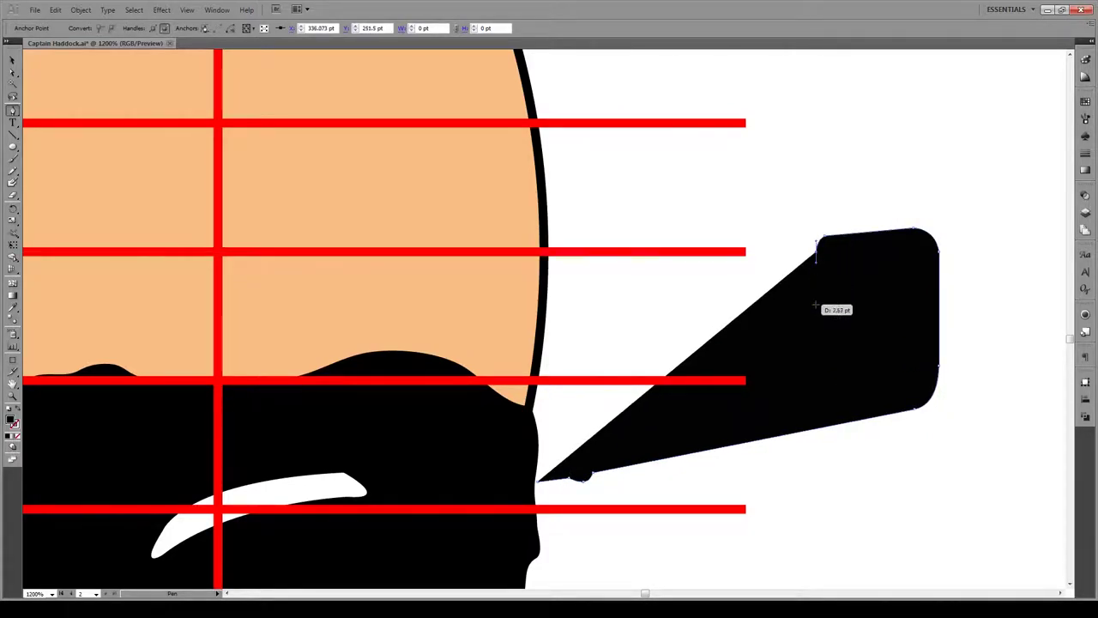
drag(816, 360, 809, 383)
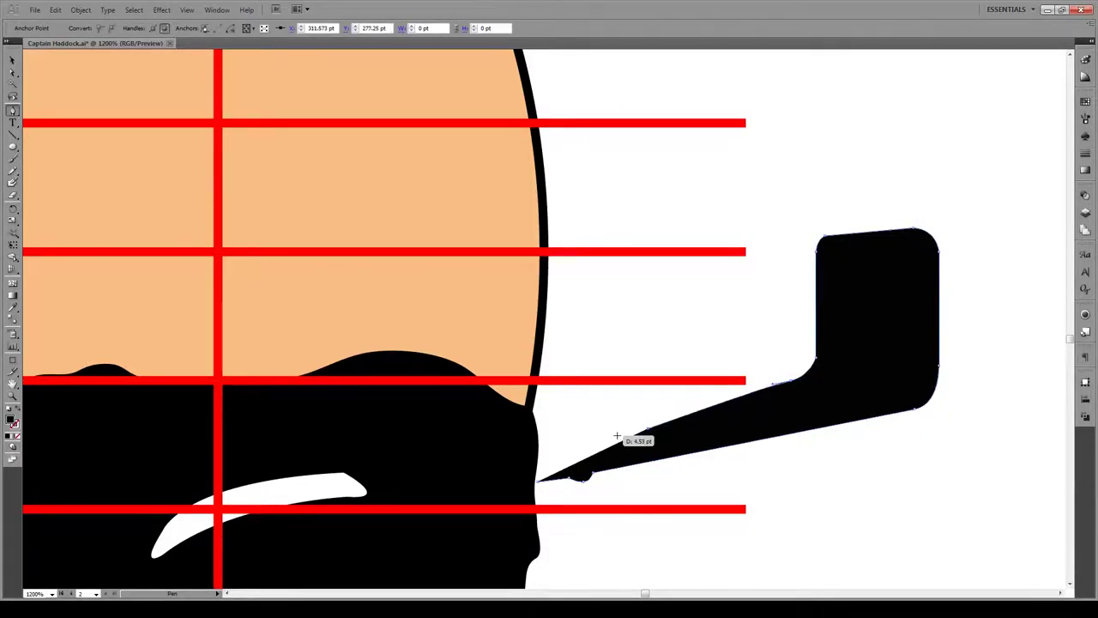
click(532, 459)
Adjust the pipe stem's lower and left-end anchor points.
key(a)
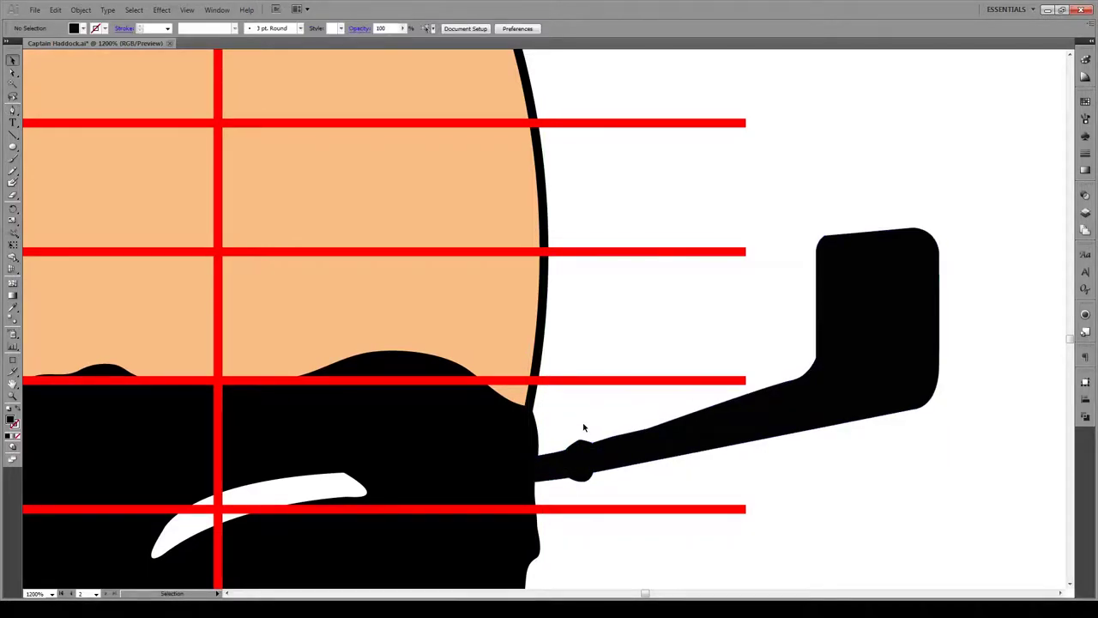
mouse_move(606, 473)
mouse_down()
mouse_move(554, 485)
mouse_move(566, 442)
mouse_up()
key(v)
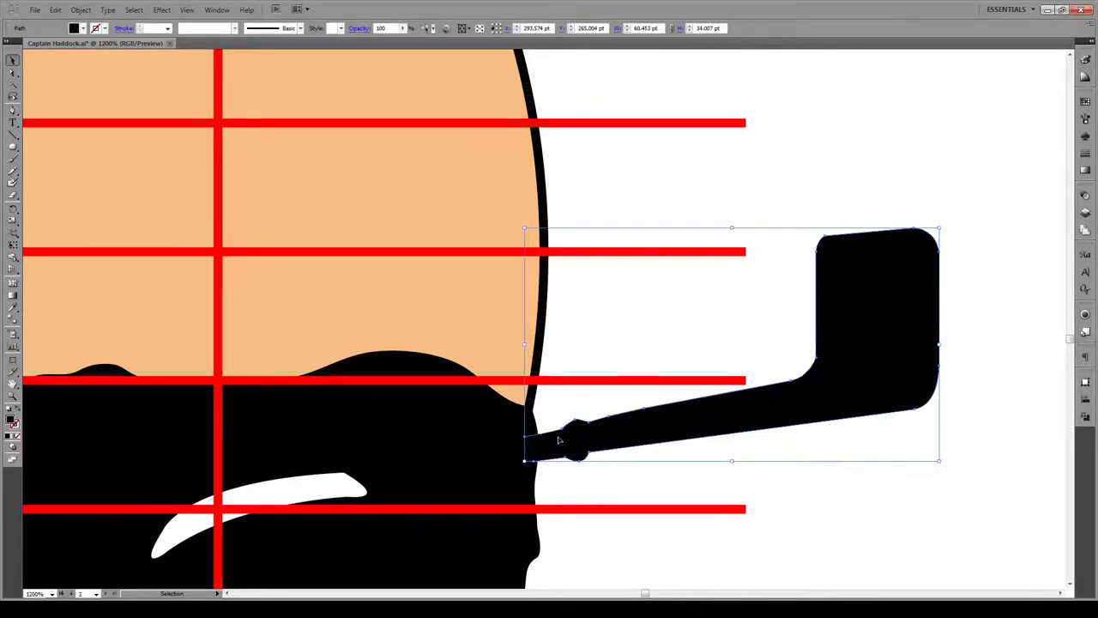
key(a)
click(578, 433)
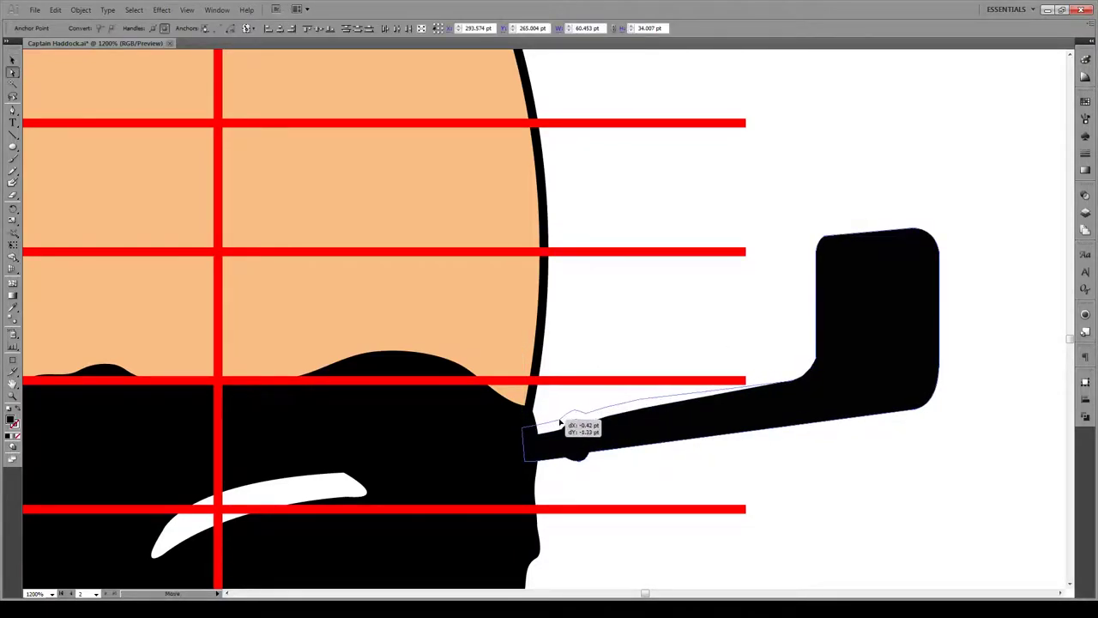
mouse_move(452, 434)
mouse_down()
mouse_move(525, 463)
mouse_move(456, 463)
mouse_up()
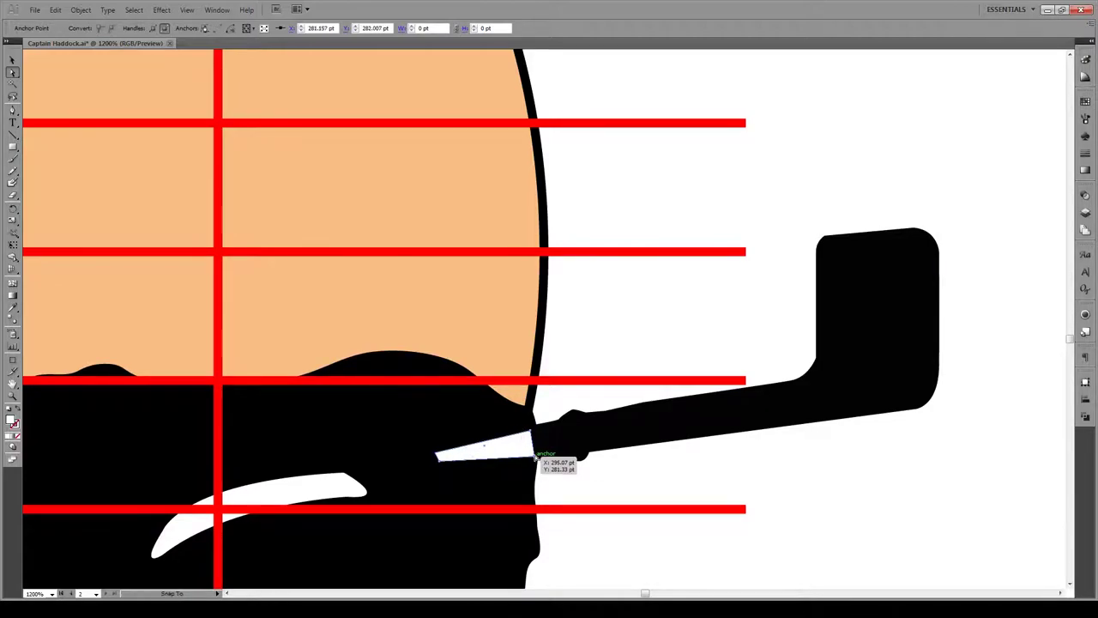
Add a small band on the pipe knot and a highlight sliver in the bowl.
drag(583, 448, 546, 391)
key(ctrl+plus)
key(ctrl+plus)
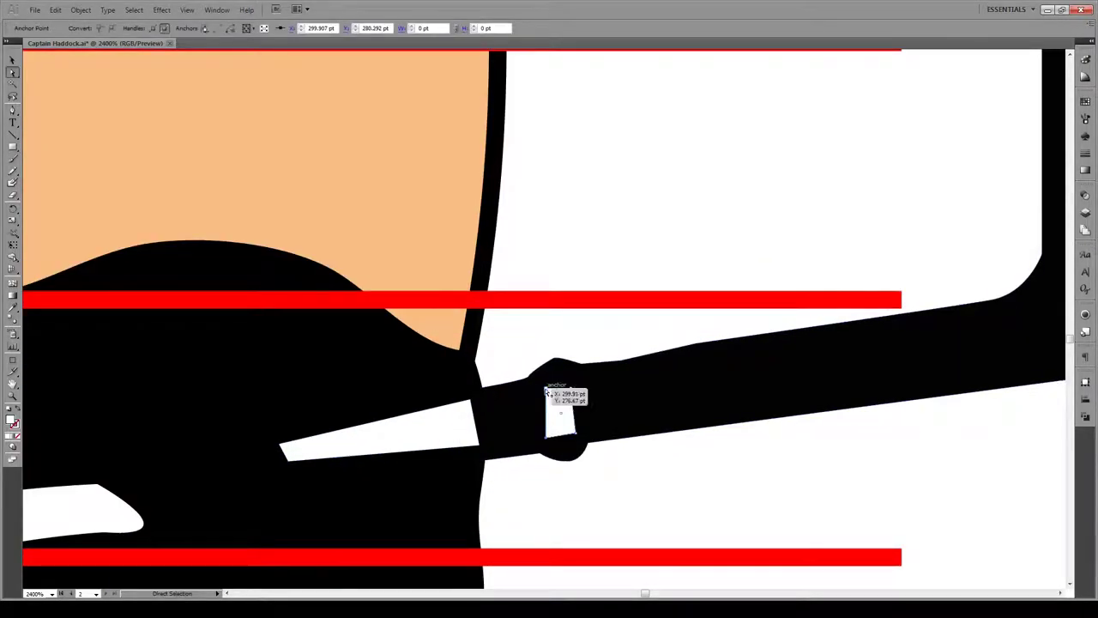
alt+scroll(527, 396, down, 1)
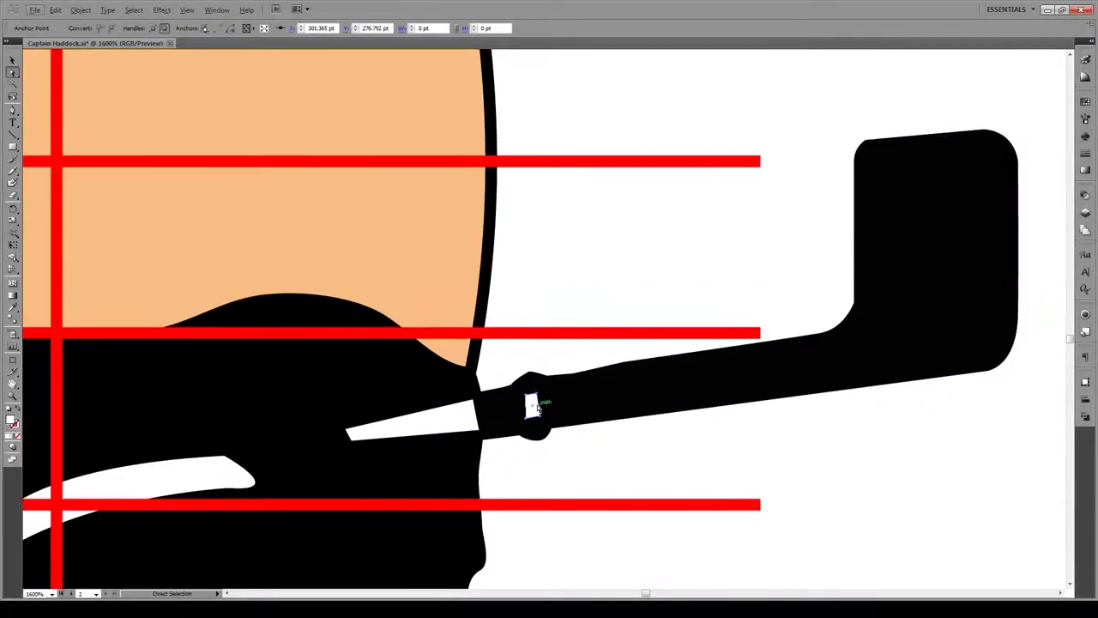
key(p)
drag(898, 162, 898, 227)
drag(881, 269, 935, 172)
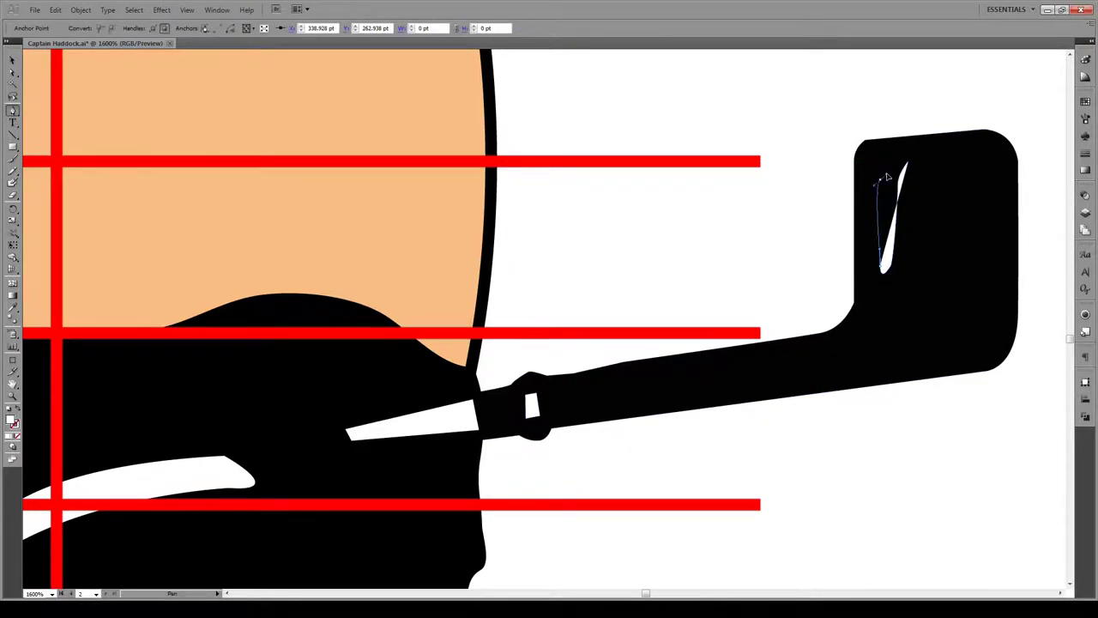
scroll(817, 185, down, 4)
scroll(874, 574, up, 1)
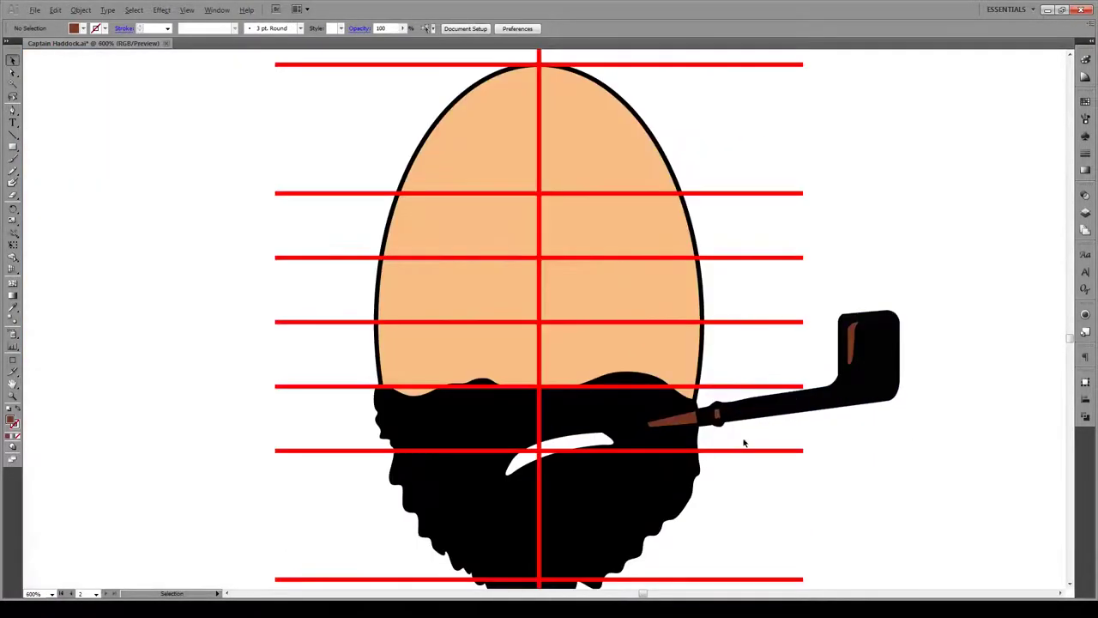
Apply Round Corners to the pipe mouthpiece and stretch the bowl's right side outward.
click(712, 419)
click(161, 9)
click(314, 188)
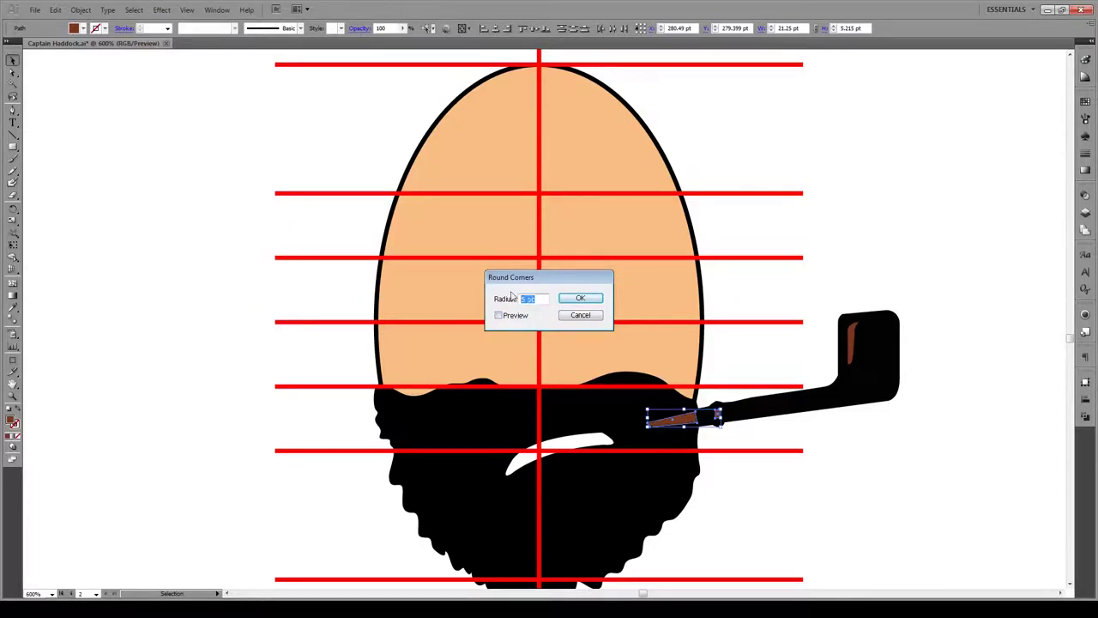
key(Return)
click(824, 466)
scroll(769, 487, down, 1)
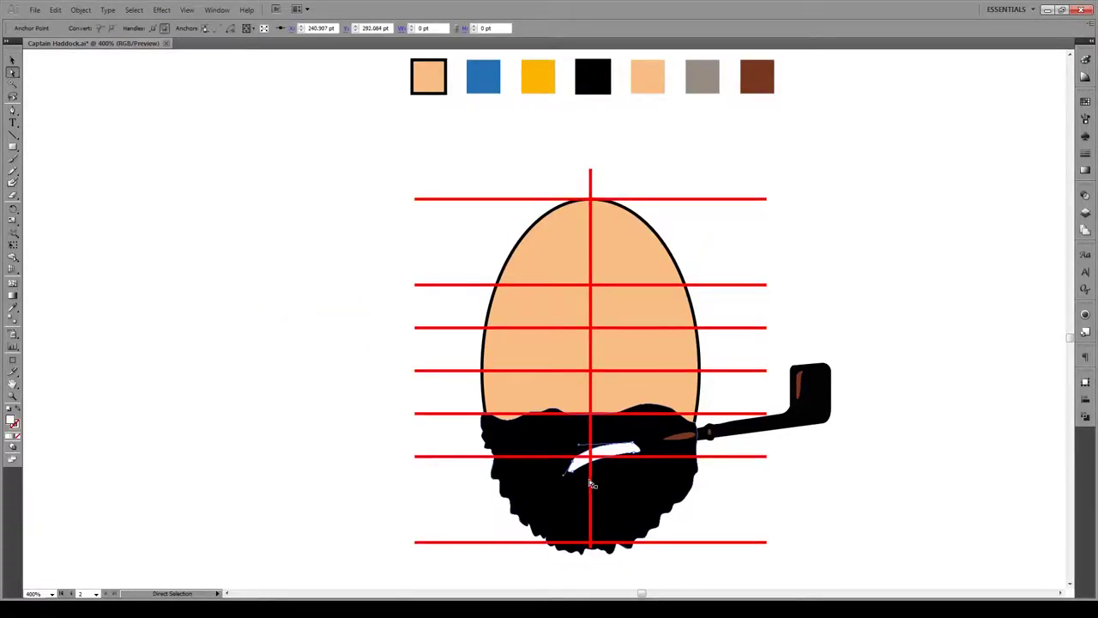
mouse_move(856, 363)
mouse_down()
mouse_move(819, 429)
mouse_move(842, 410)
mouse_up()
Draw a hooked black nose line on the face.
click(855, 435)
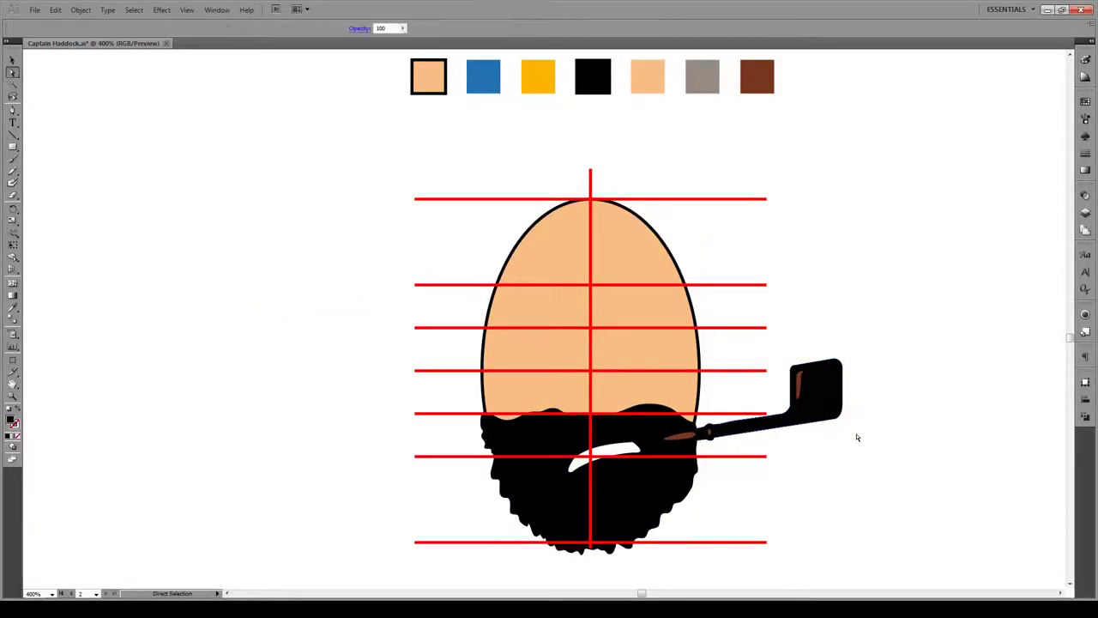
key(v)
click(596, 335)
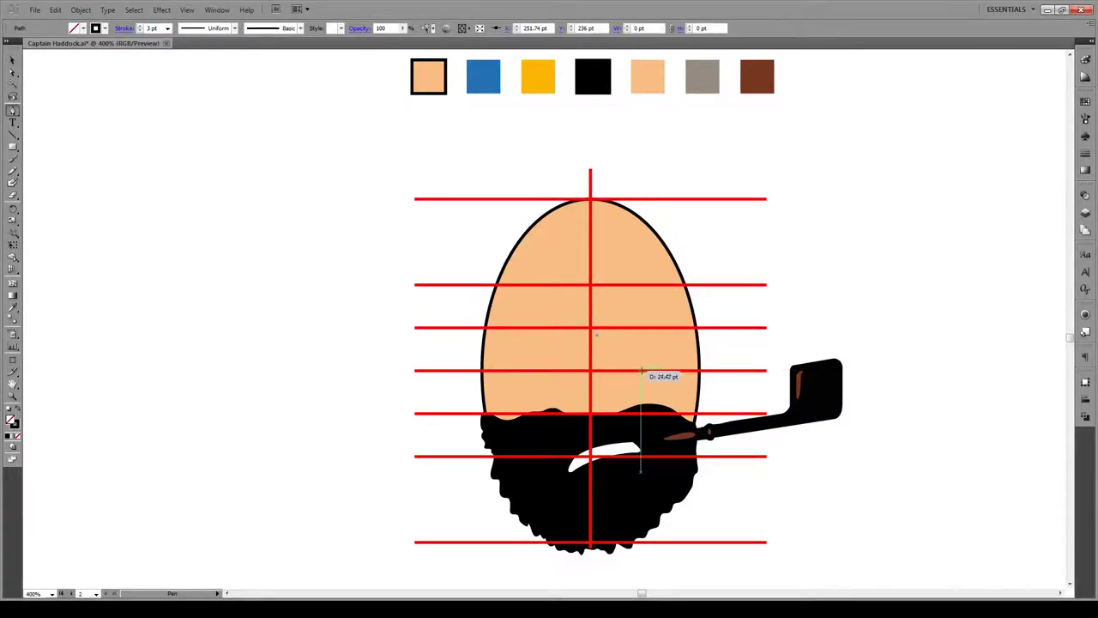
click(639, 369)
mouse_move(610, 407)
mouse_down()
mouse_move(578, 400)
mouse_move(576, 383)
mouse_up()
click(1085, 152)
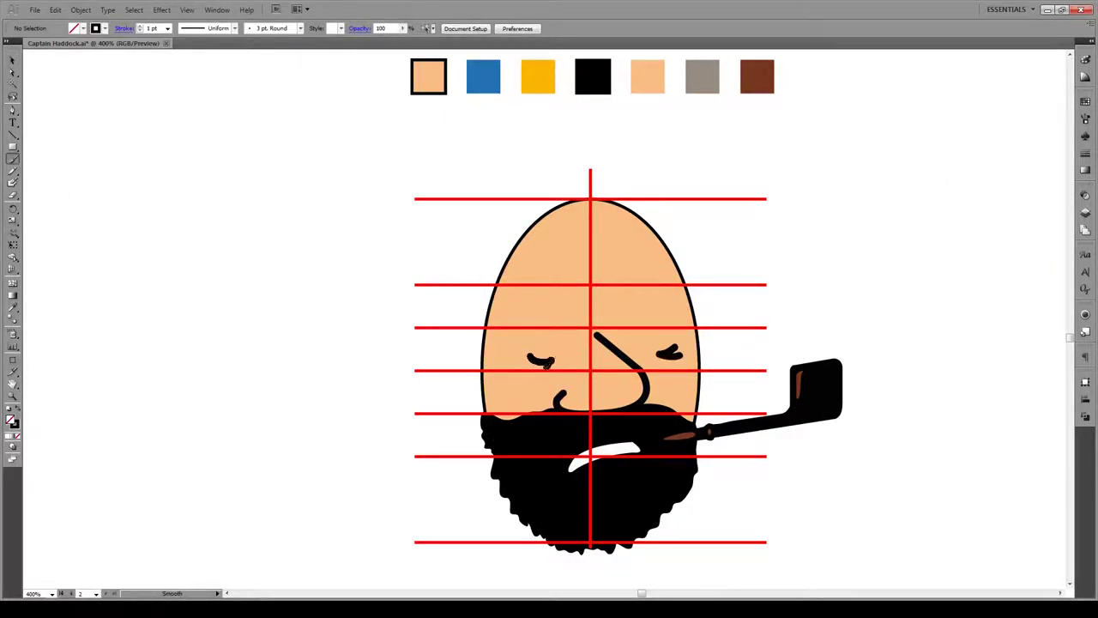
Draw a round left eye and place a straight-moved copy as the right eye.
key(v)
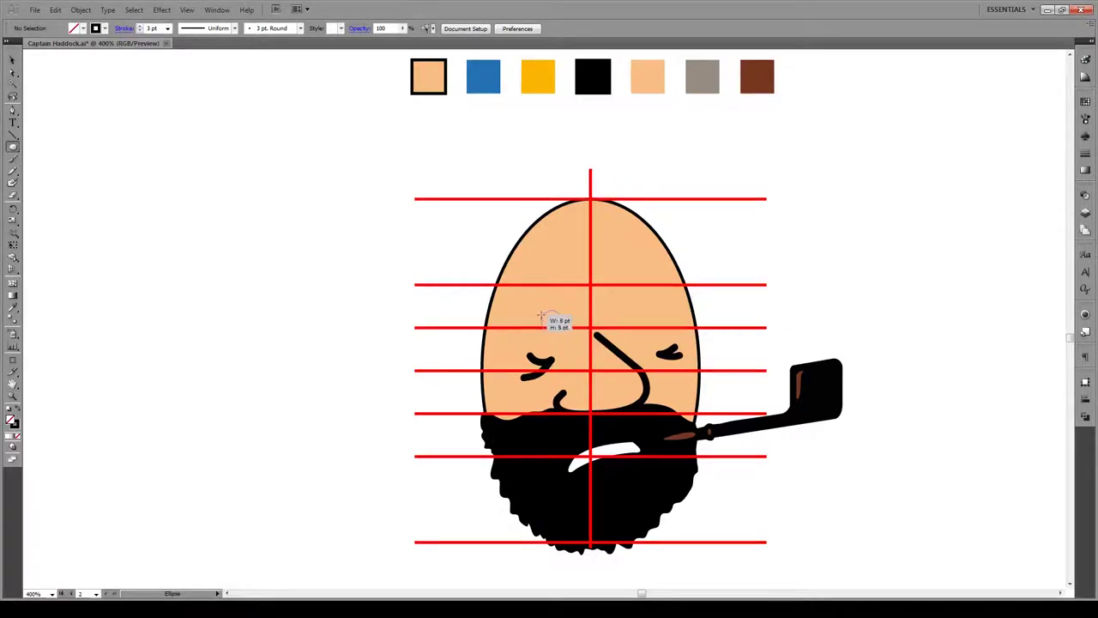
mouse_move(542, 316)
mouse_down()
mouse_move(567, 332)
mouse_move(659, 319)
mouse_up()
key(v)
click(771, 313)
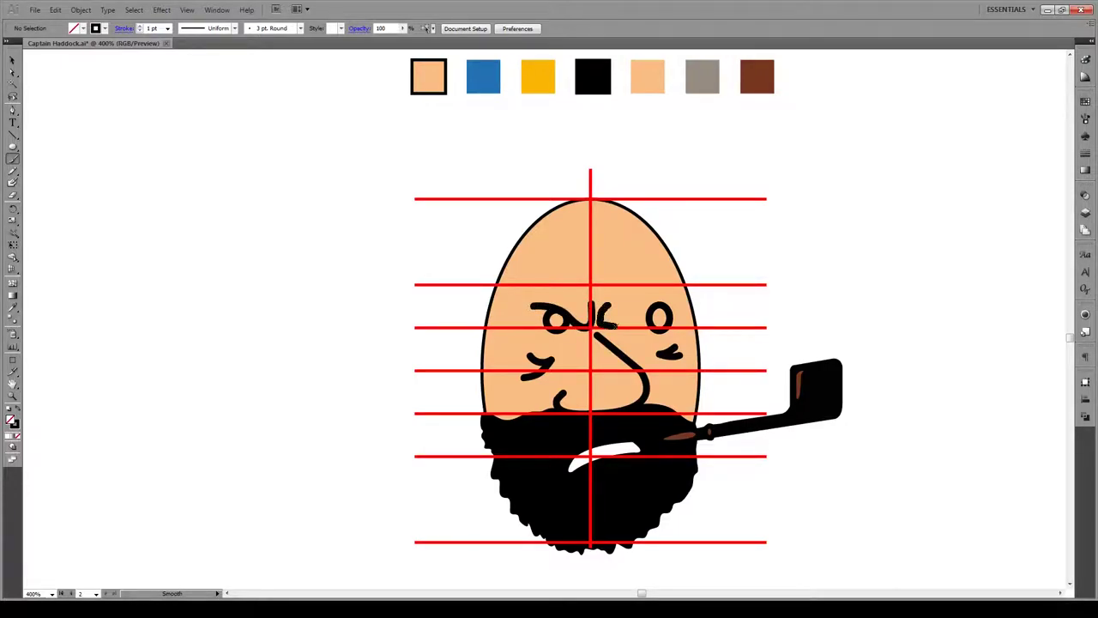
Trace the cap outline over the head, fill it black, and smooth it with Simplify.
key(v)
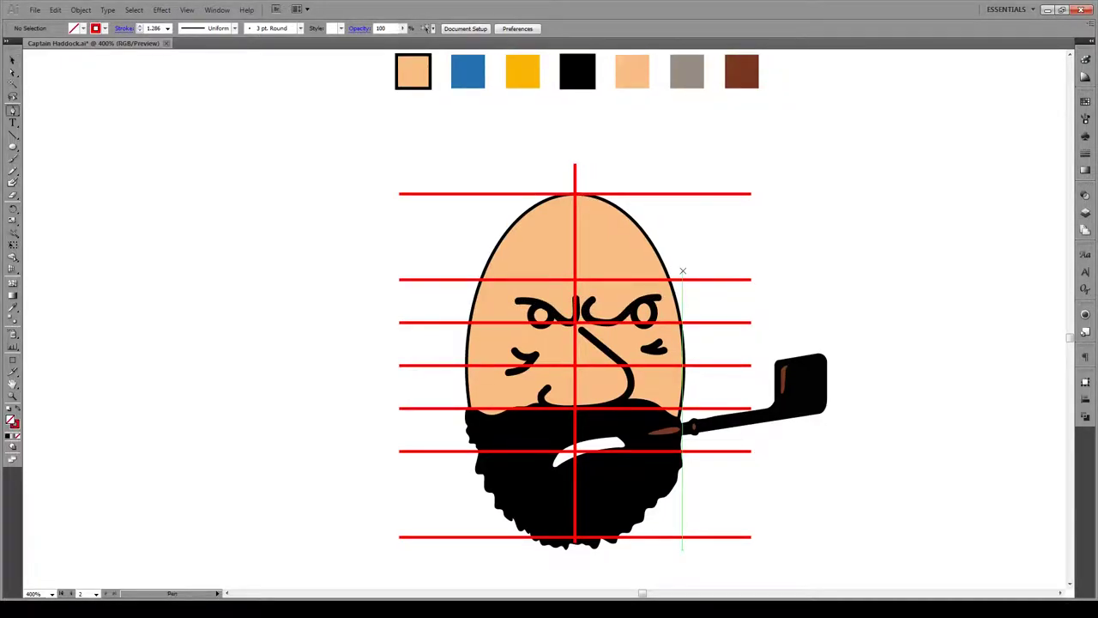
drag(683, 271, 656, 296)
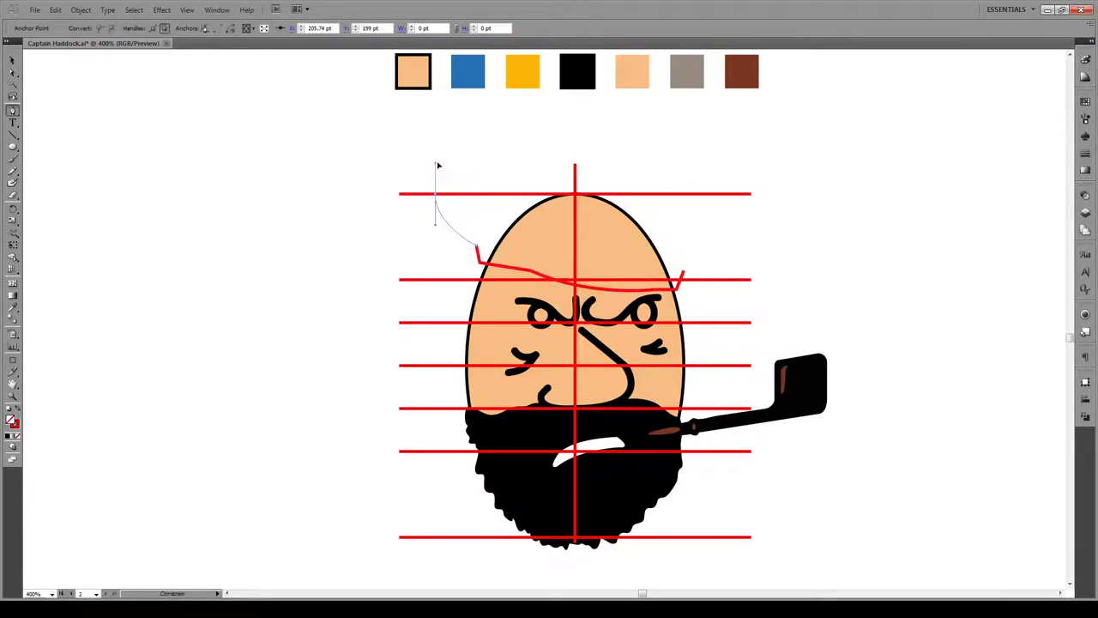
drag(482, 140, 577, 104)
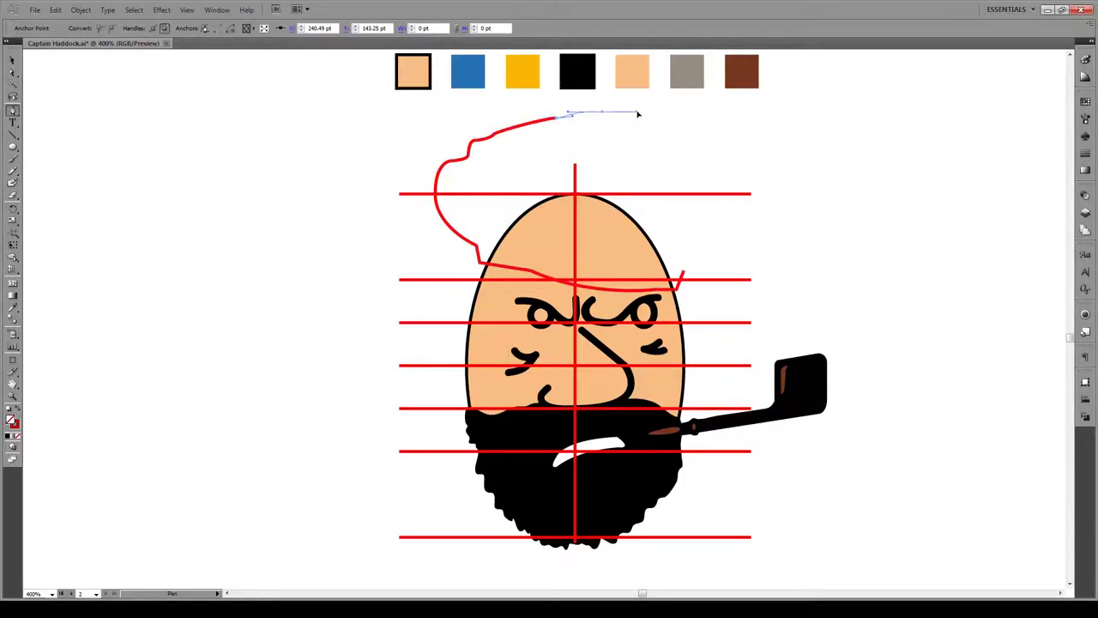
click(680, 172)
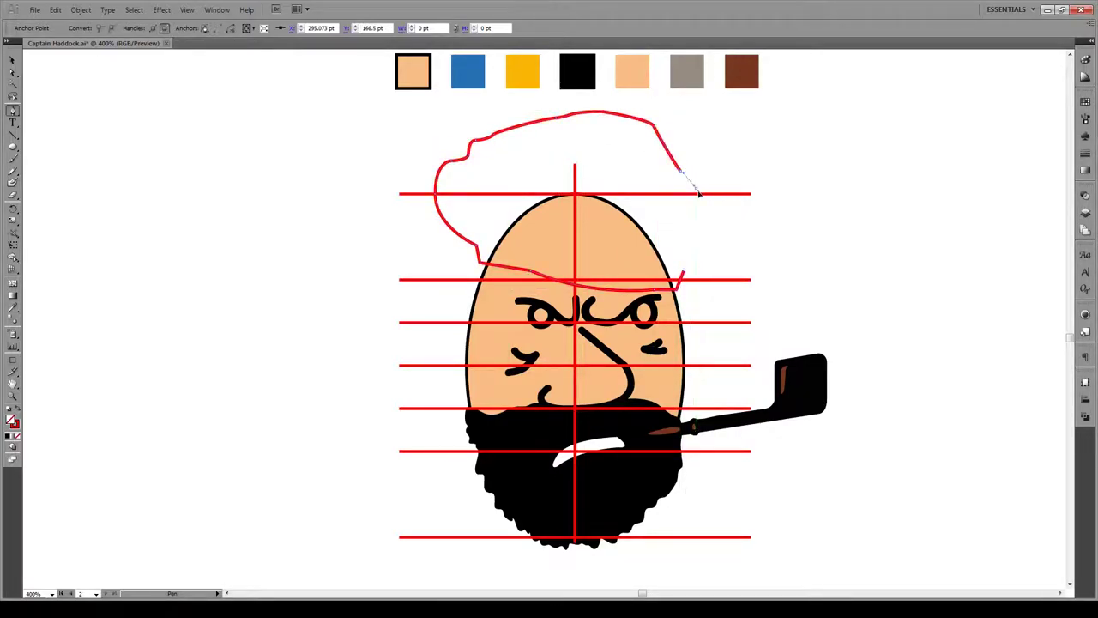
drag(729, 257, 728, 261)
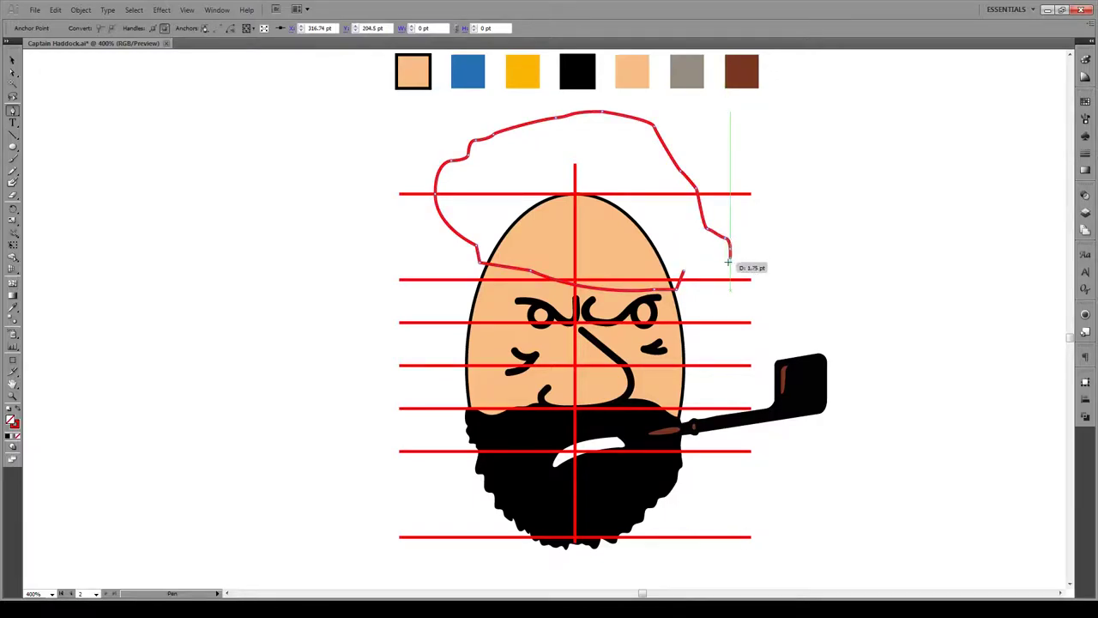
click(684, 273)
key(shift+x)
click(80, 9)
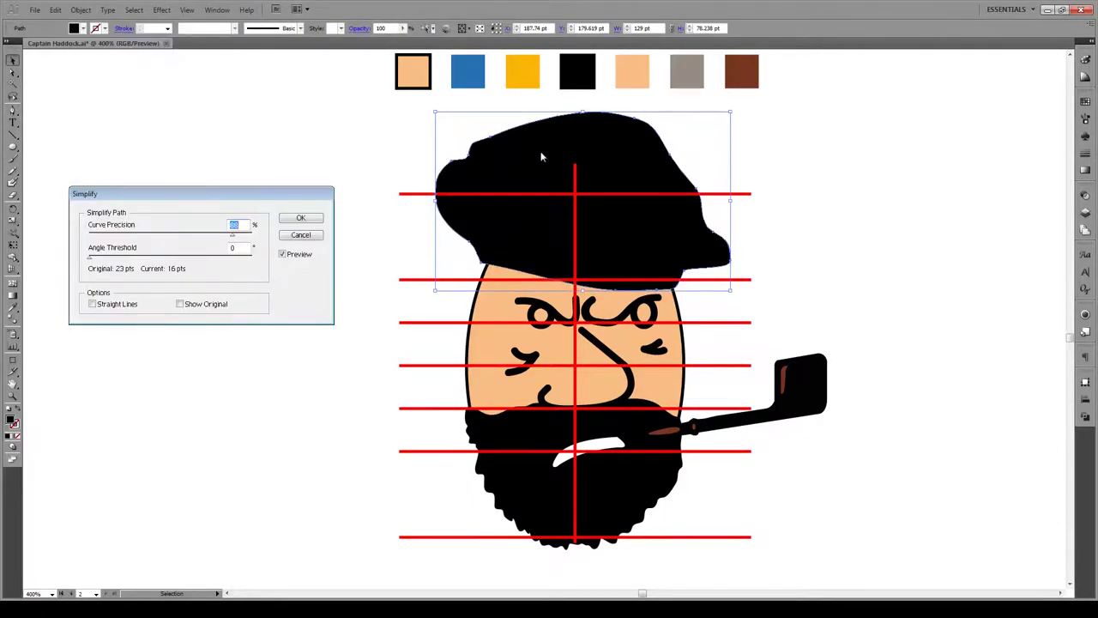
key(Return)
key(ctrl+shift+a)
Add two grey rectangle stripes on the cap.
key(m)
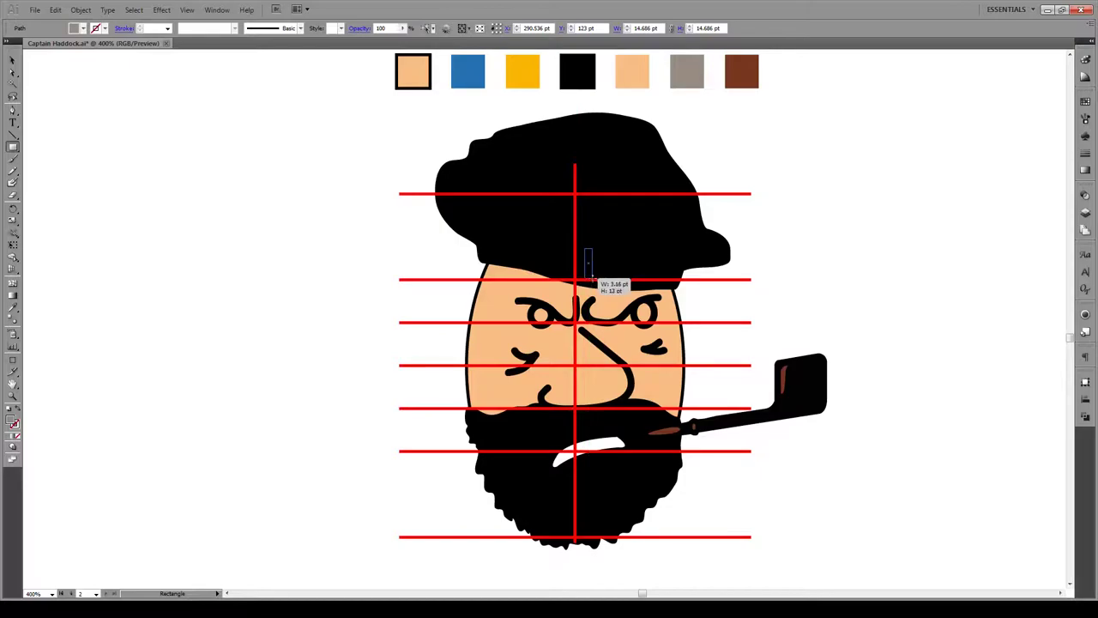
mouse_move(606, 279)
mouse_down()
mouse_move(618, 248)
mouse_move(617, 271)
mouse_up()
key(a)
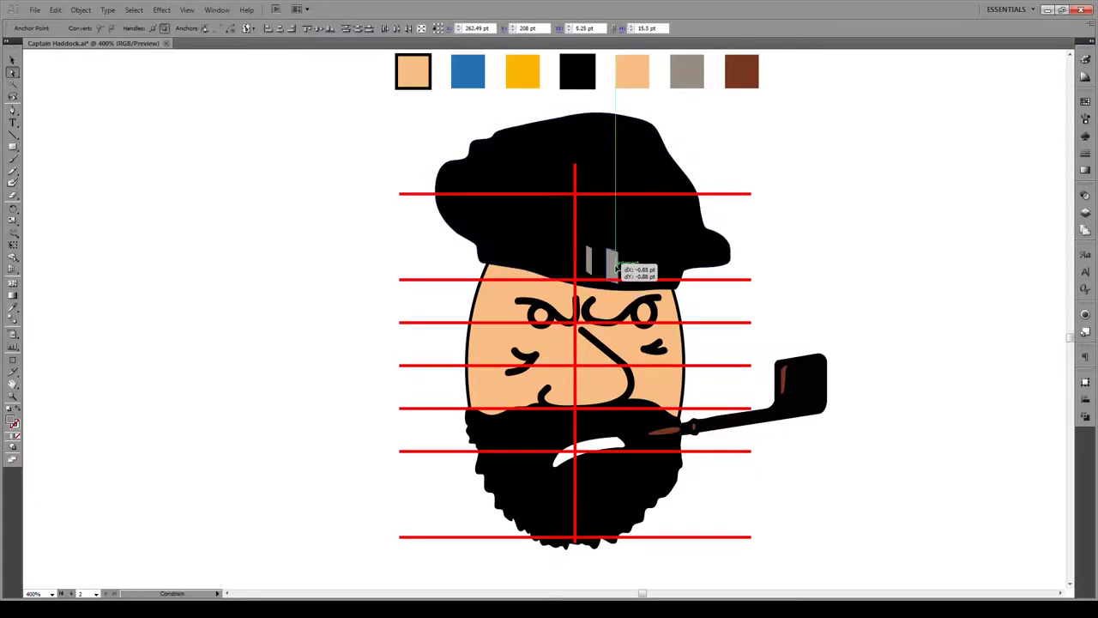
click(776, 263)
Pen-draw an arched gold band across the cap, duplicate it, and align the grey stripes beneath.
click(522, 71)
key(p)
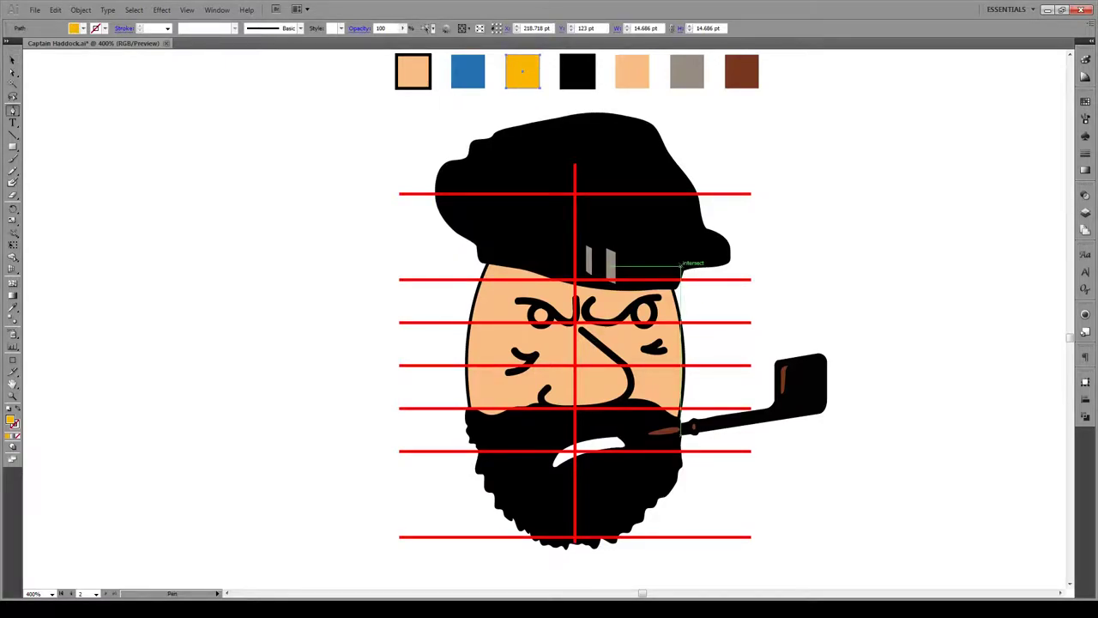
drag(486, 240, 393, 260)
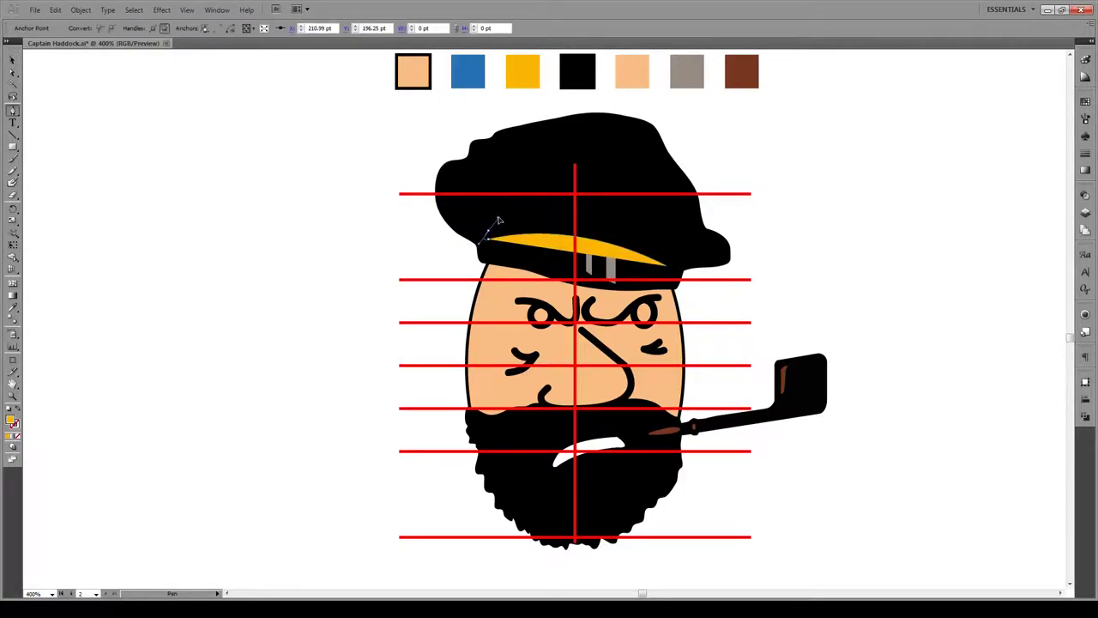
drag(498, 220, 501, 227)
drag(616, 230, 578, 214)
click(671, 261)
key(v)
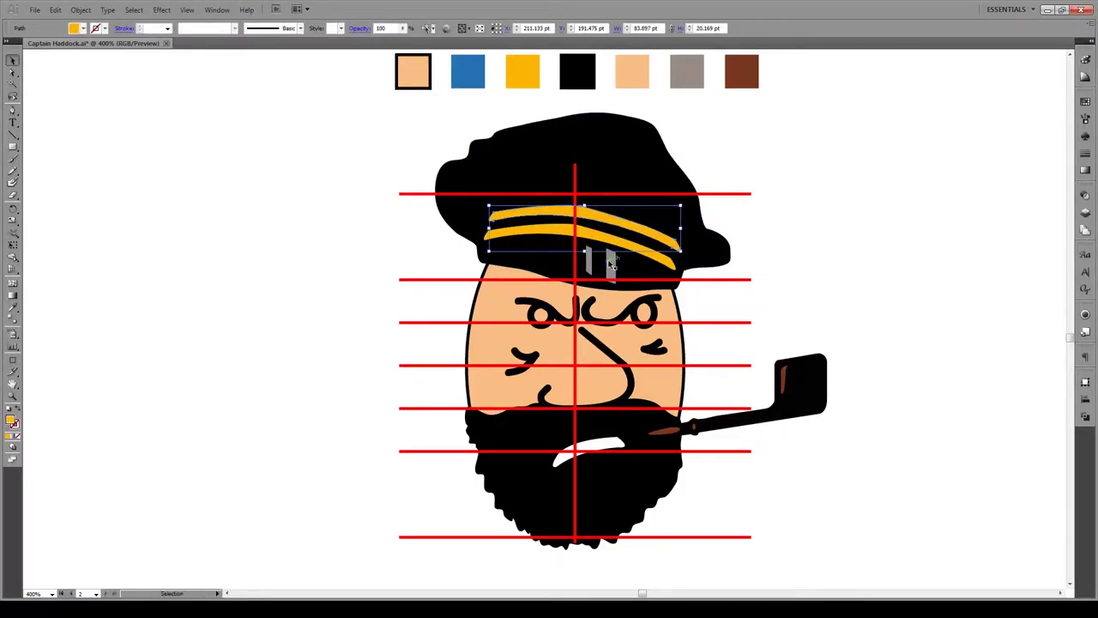
drag(608, 273, 614, 272)
key(ctrl+shift+a)
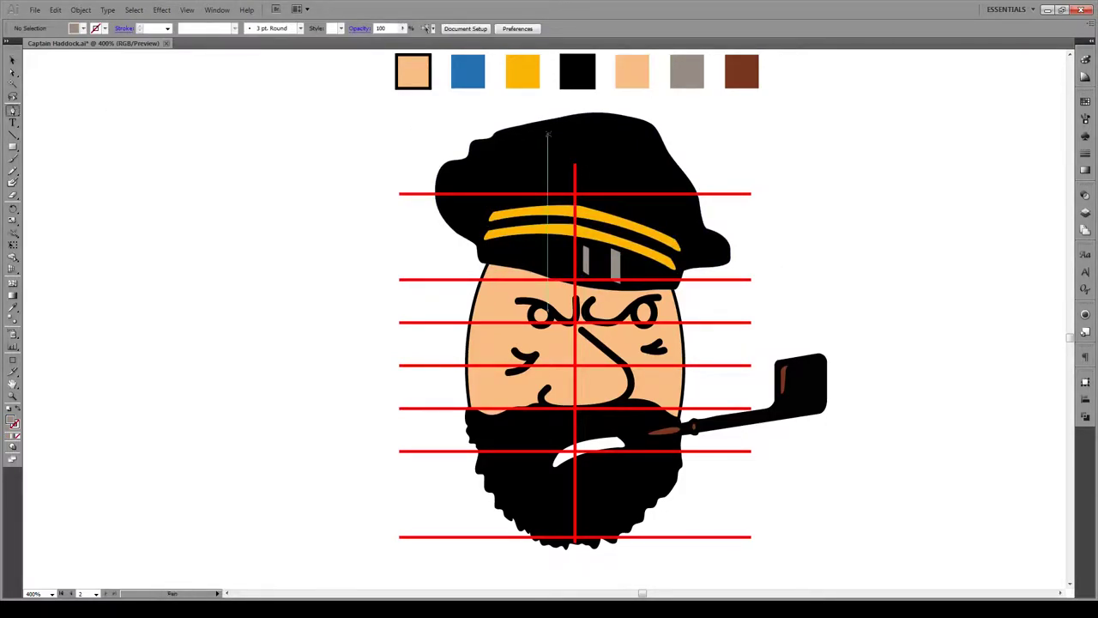
Draw a yellow blob badge on the cap top and simplify it into a dome.
drag(600, 141, 626, 176)
click(522, 71)
click(81, 9)
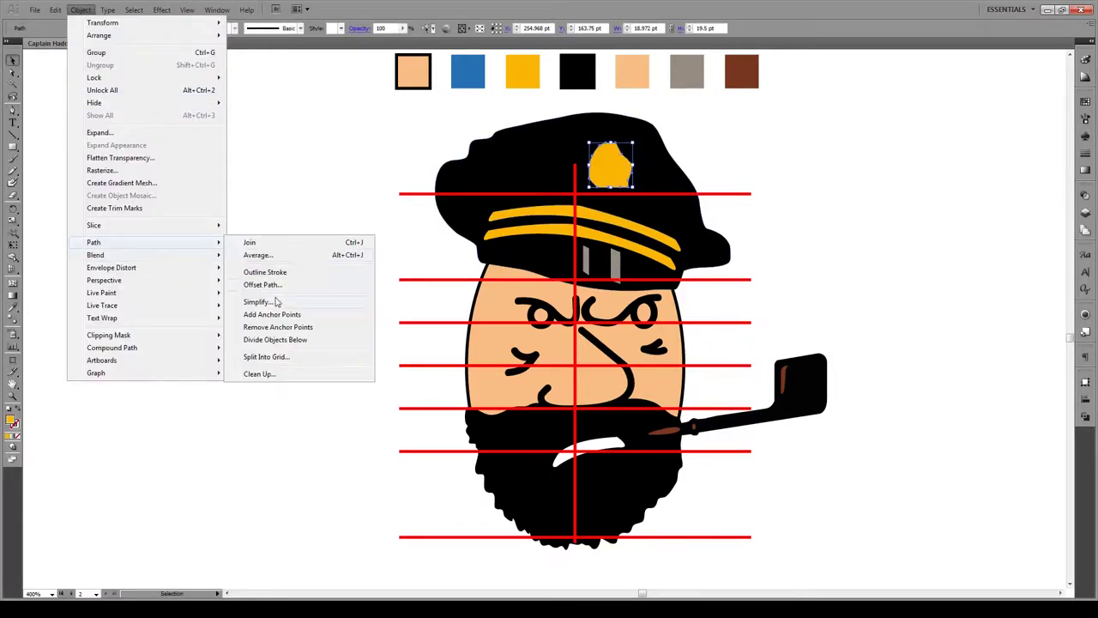
click(277, 302)
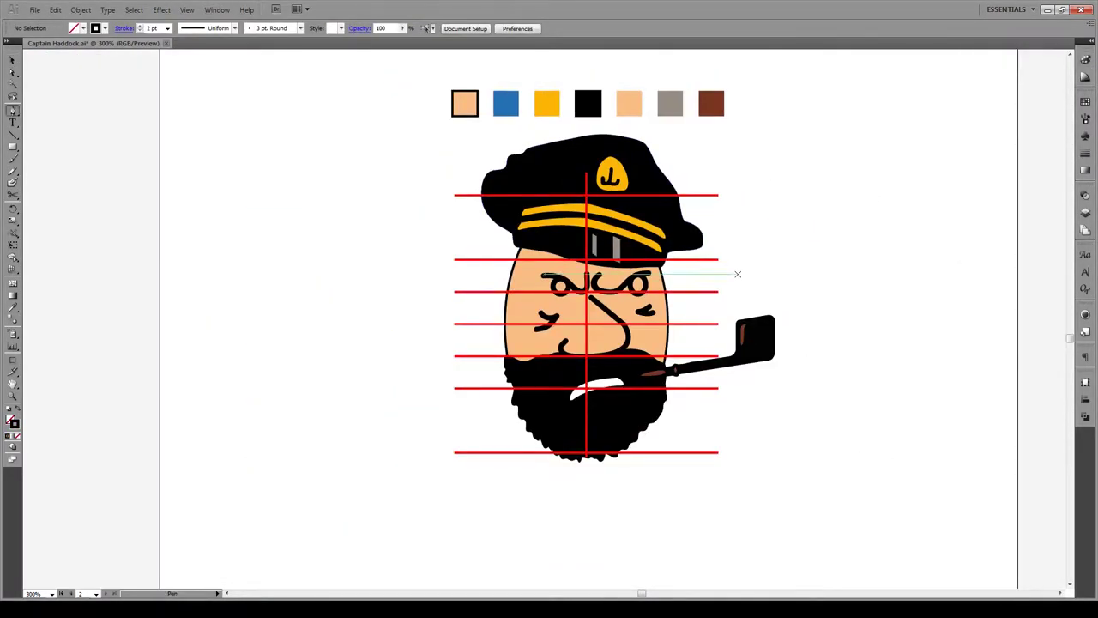
Draw black edge strokes down the right and left sides of the face.
drag(664, 270, 669, 360)
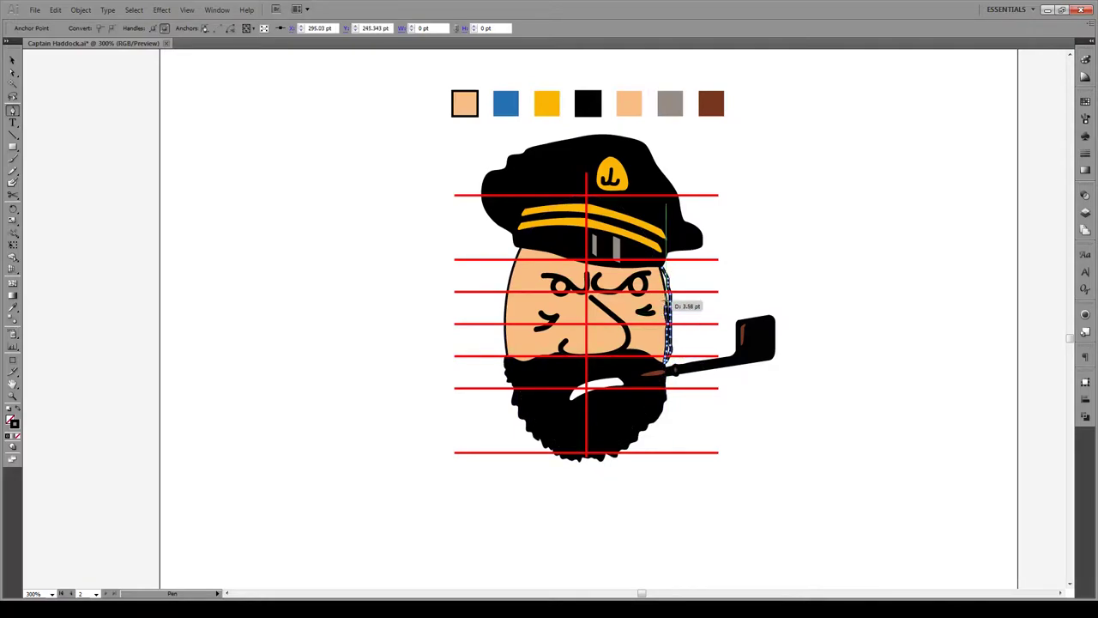
ctrl+click(195, 313)
key(ctrl+plus)
key(ctrl+plus)
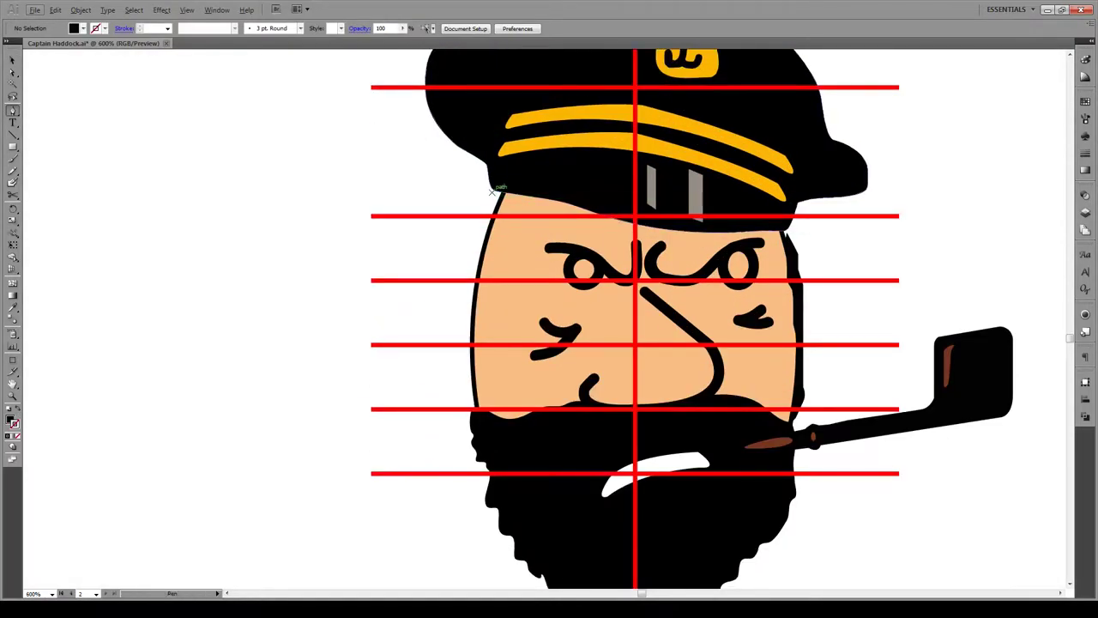
click(491, 191)
drag(476, 409, 467, 377)
drag(497, 190, 496, 194)
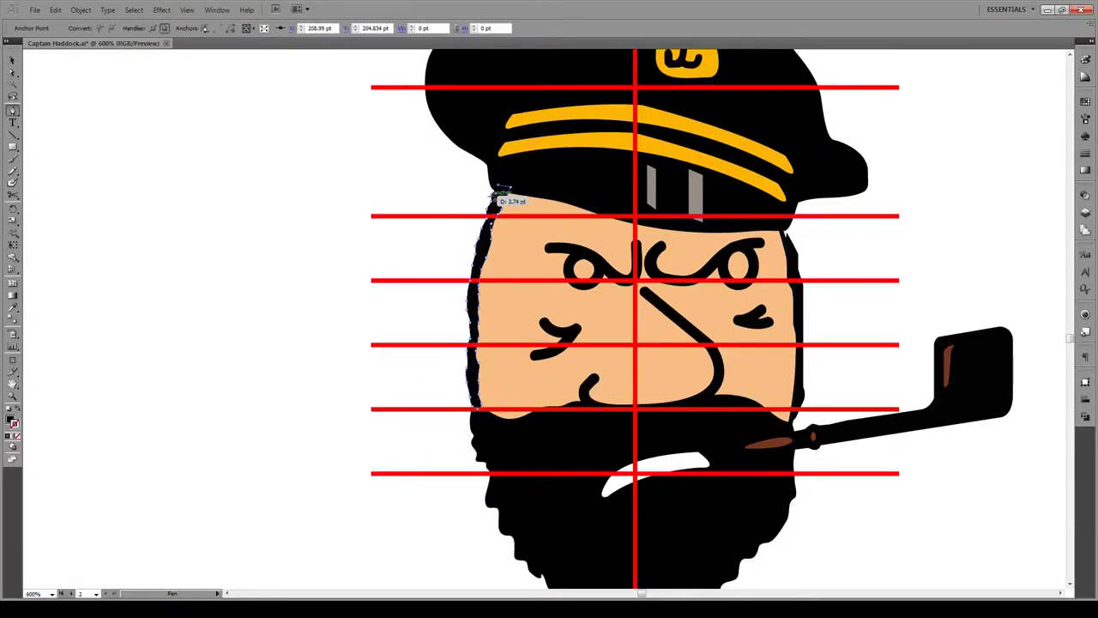
ctrl+click(811, 237)
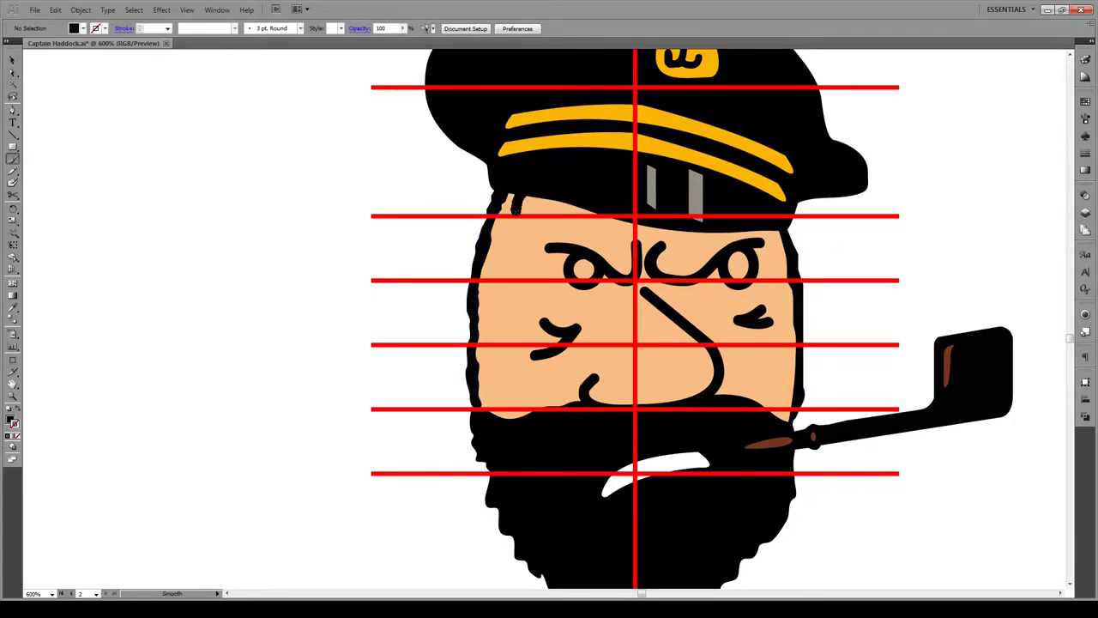
Pen-draw the right ear shape beside the head.
drag(796, 277, 818, 240)
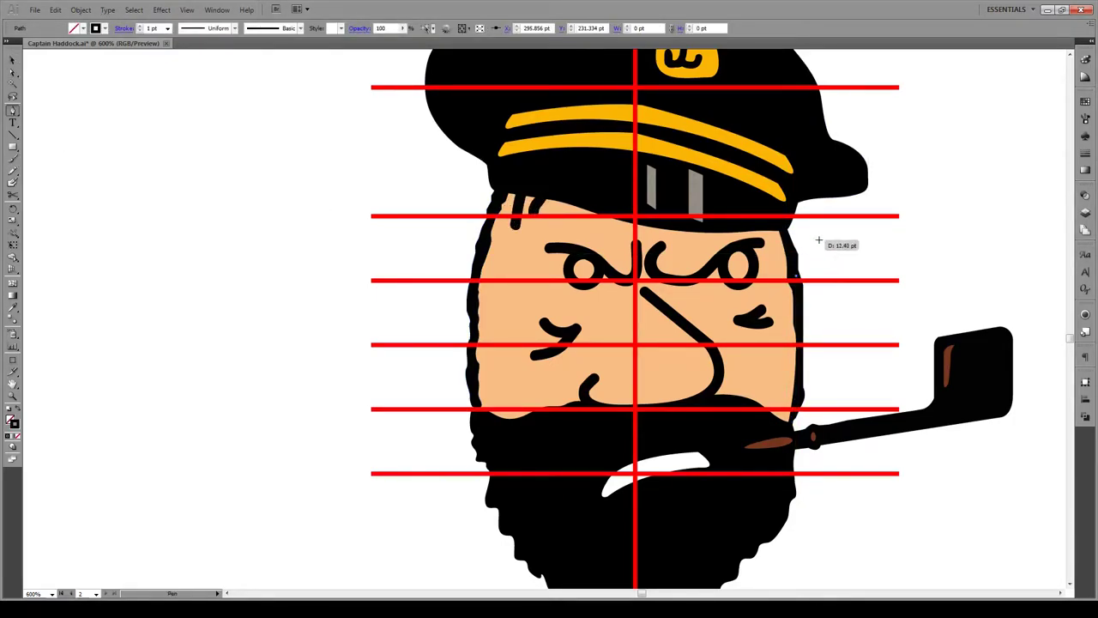
drag(831, 286, 838, 282)
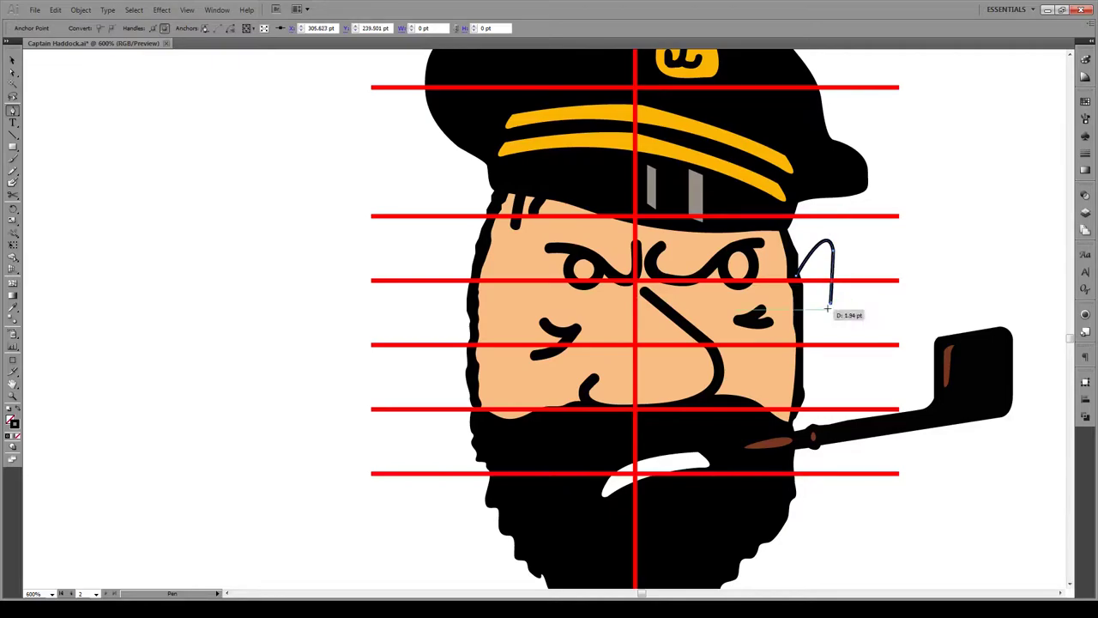
click(802, 336)
right_click(821, 306)
Send the right ear backward behind the head and check its anchors.
click(866, 324)
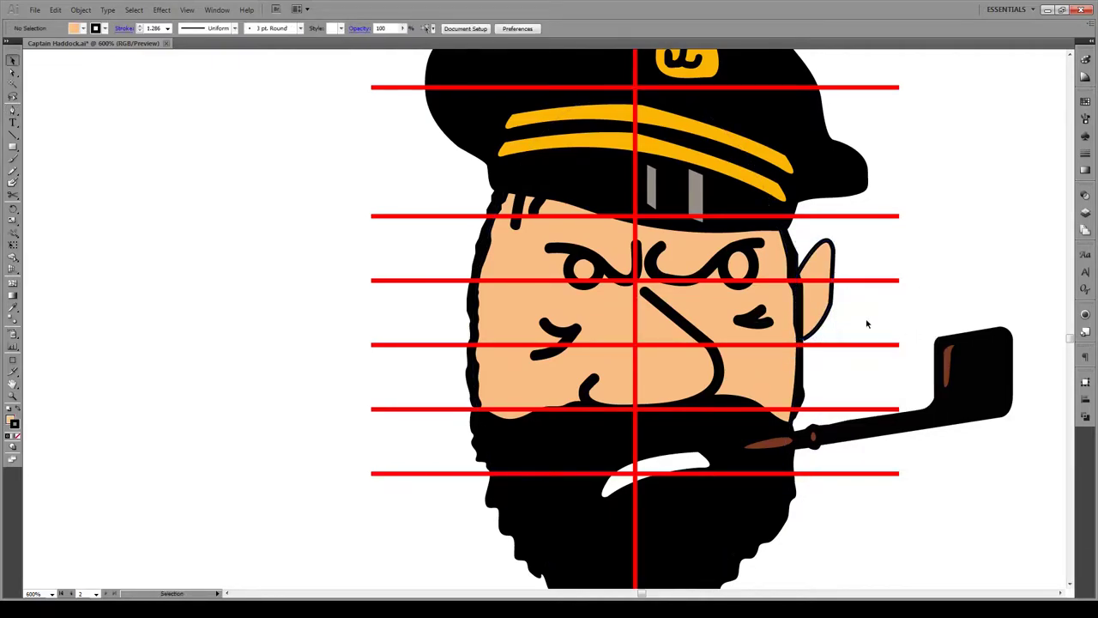
key(a)
click(825, 333)
click(833, 331)
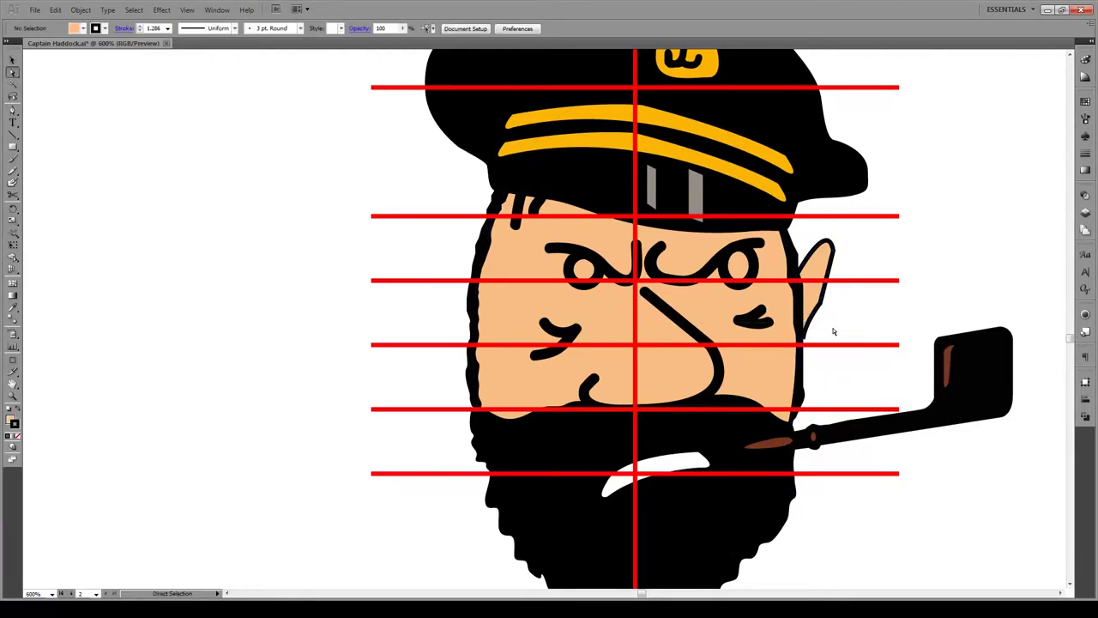
Pen-draw the curved left ear beside the head.
click(441, 262)
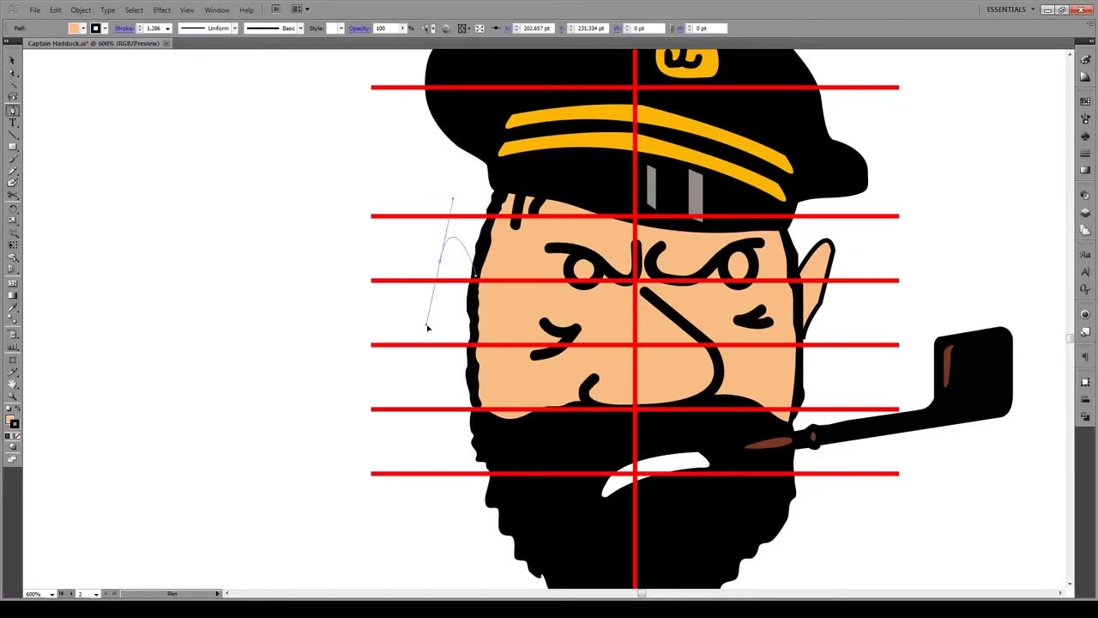
drag(427, 327, 440, 265)
drag(457, 400, 467, 403)
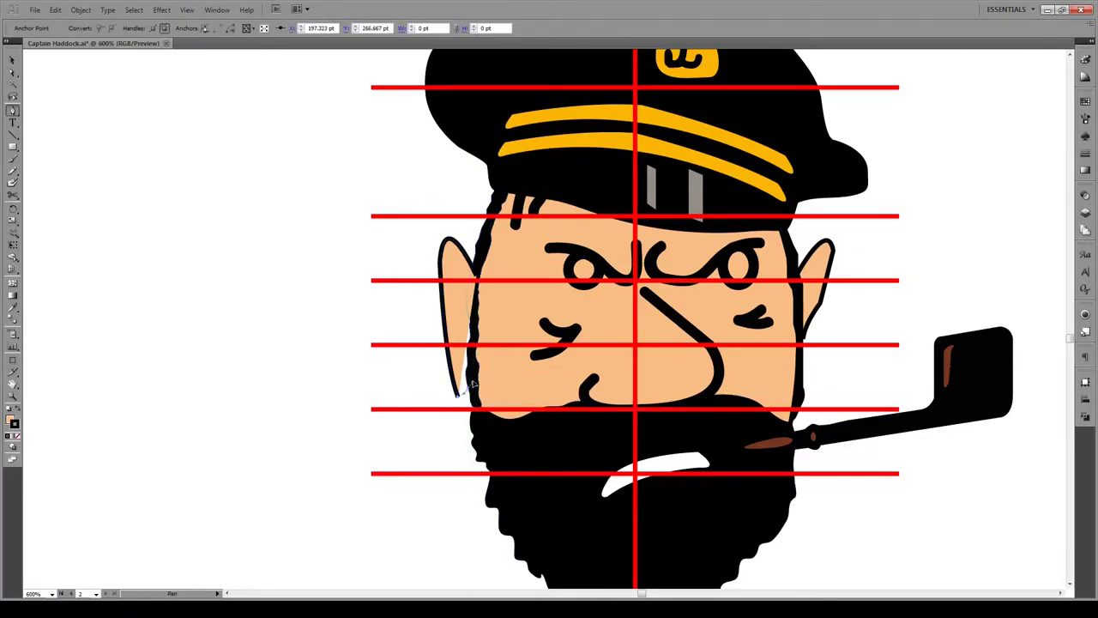
key(v)
click(384, 309)
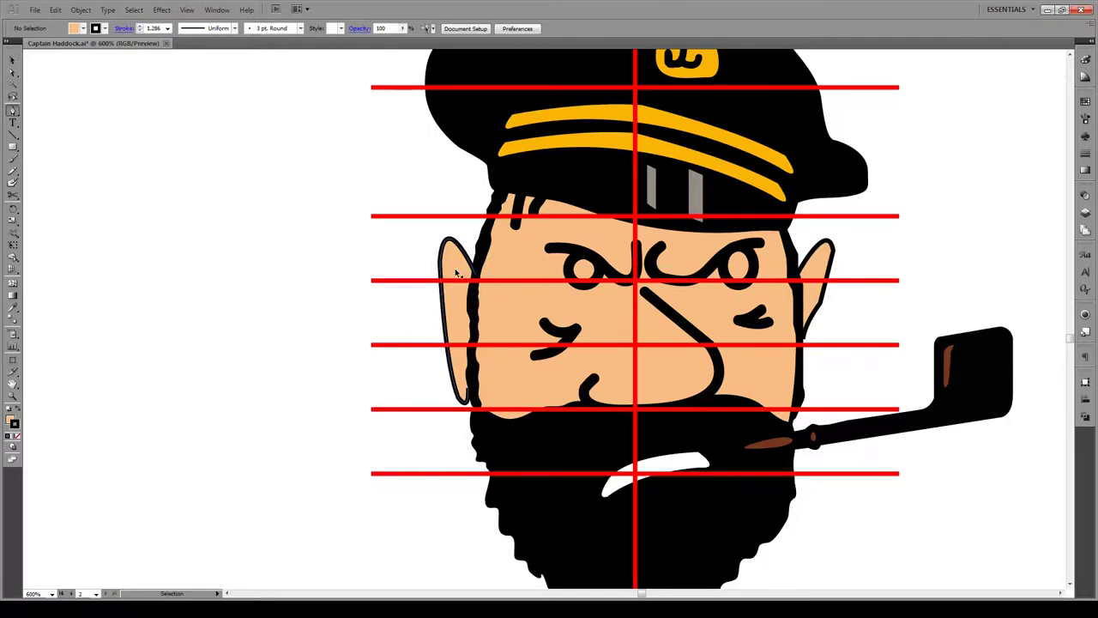
Add an inner-ear line in the left ear and select the right face outline.
click(454, 267)
drag(457, 286, 460, 335)
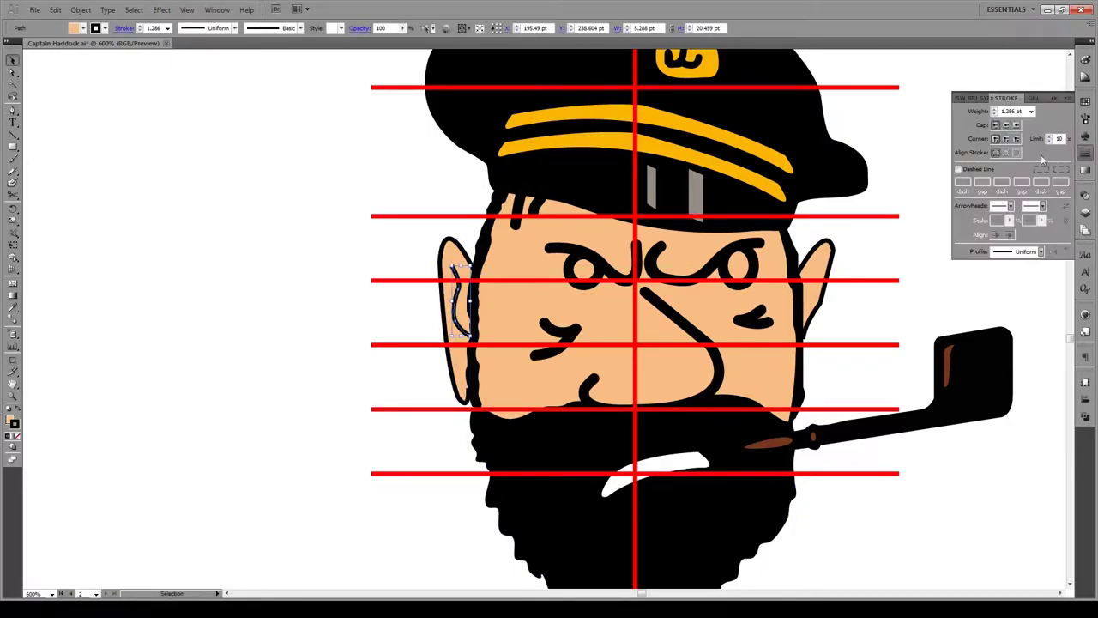
key(a)
click(473, 392)
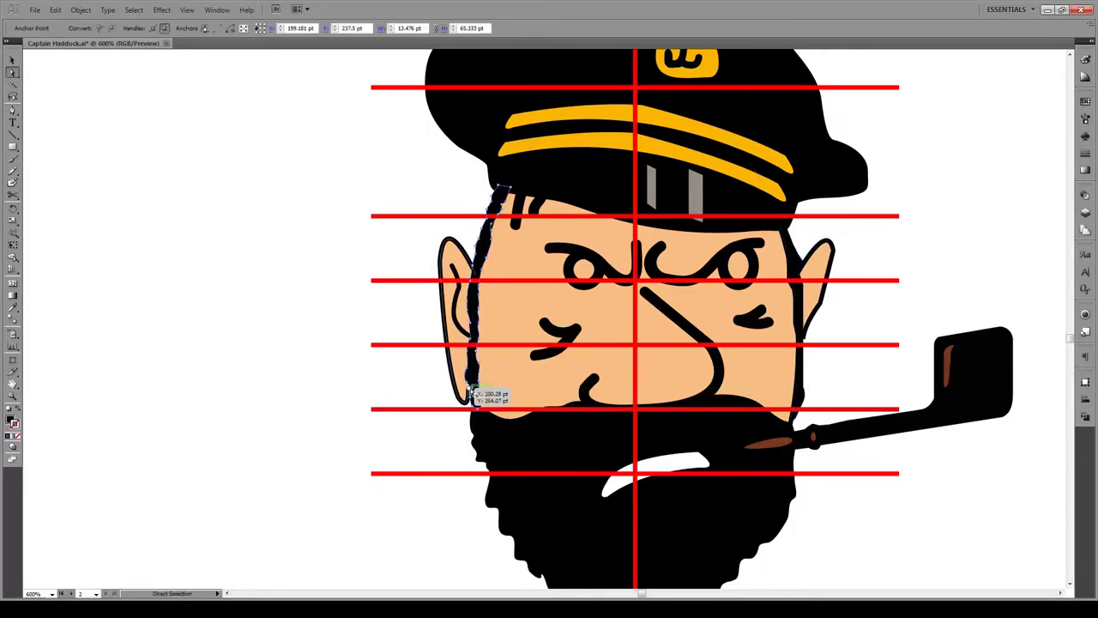
click(456, 429)
click(804, 341)
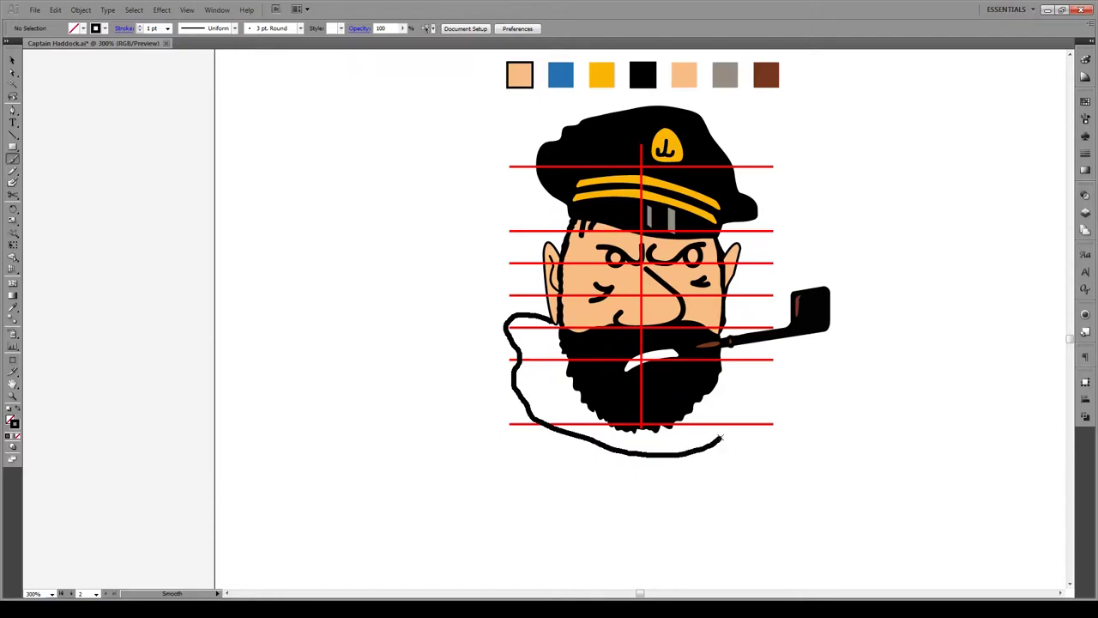
Fill the collar blue and send it backward behind the beard.
key(i)
click(560, 74)
right_click(571, 343)
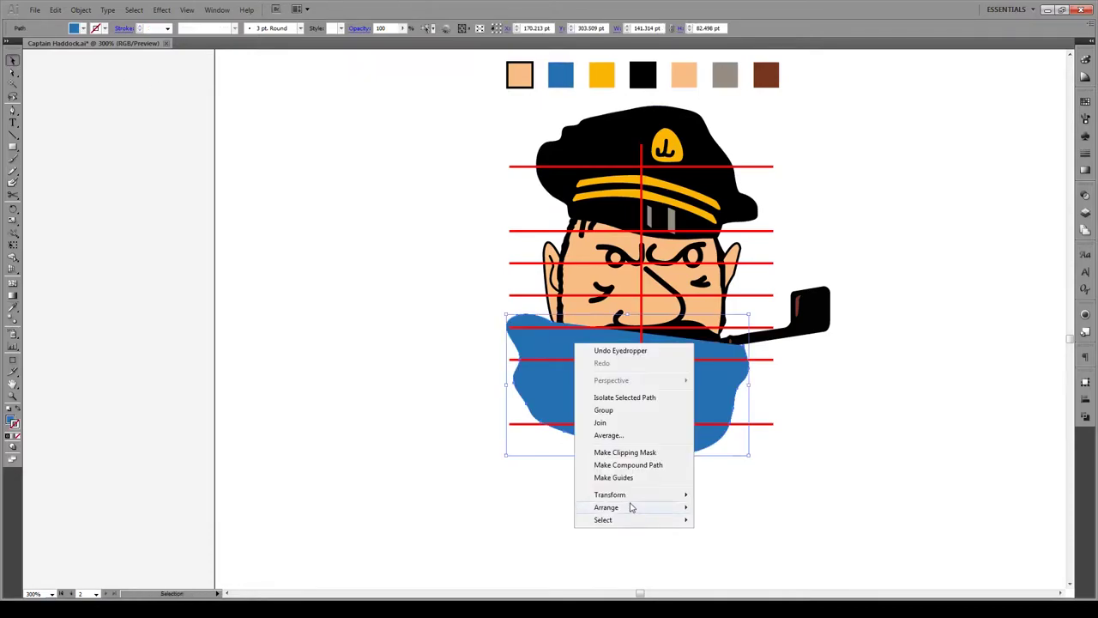
click(712, 536)
click(488, 343)
Pen-draw the rectangular coat body with shoulders below the collar.
key(p)
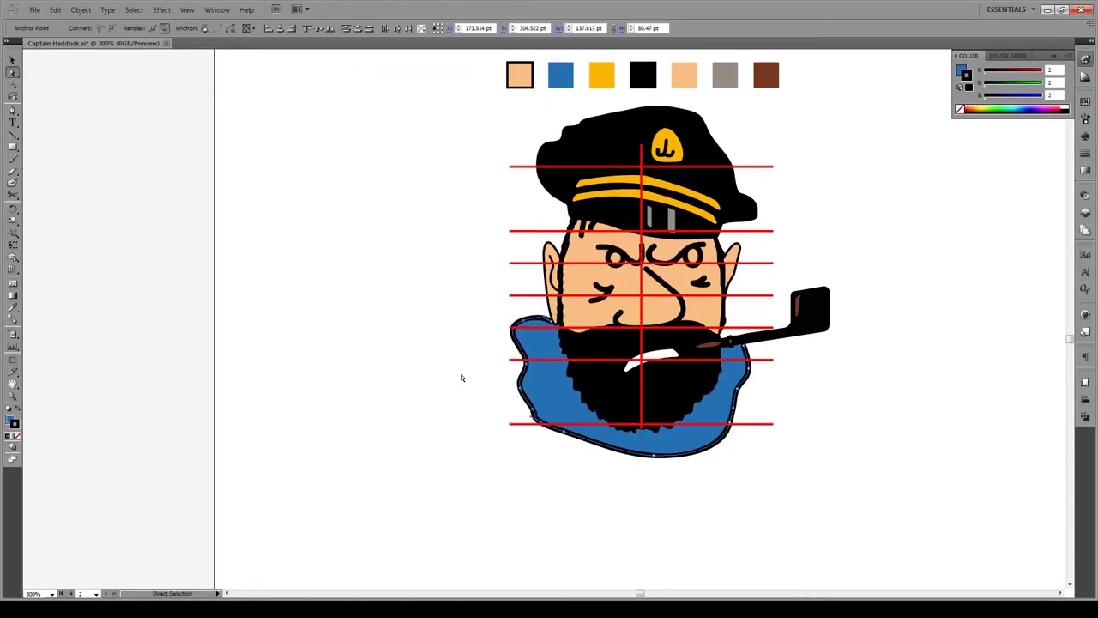
click(518, 390)
click(438, 414)
click(436, 494)
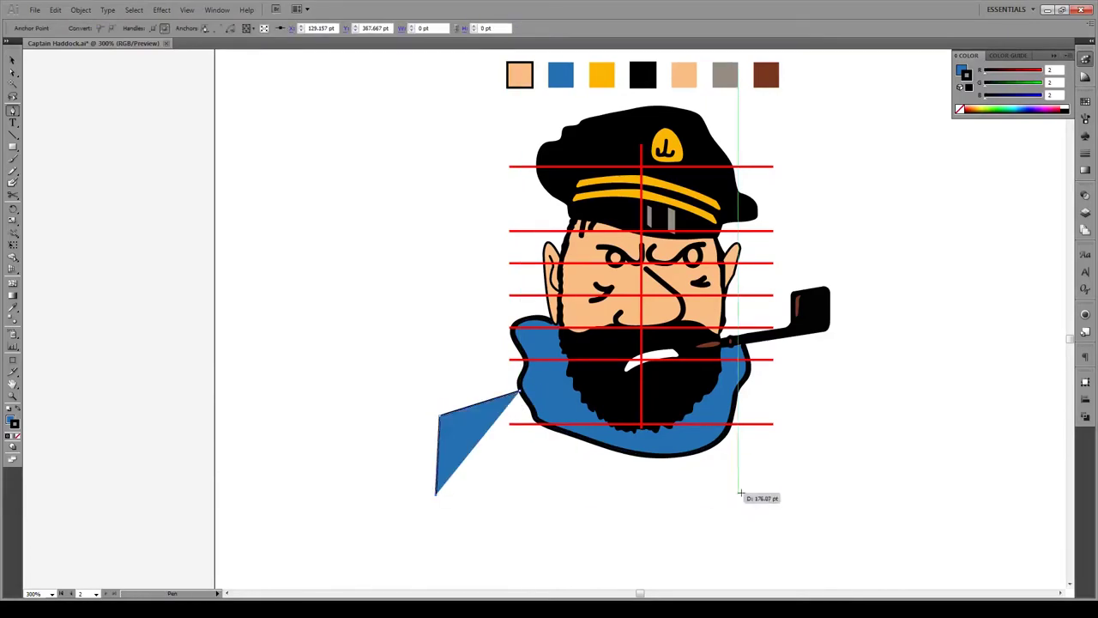
click(832, 494)
click(832, 390)
click(518, 390)
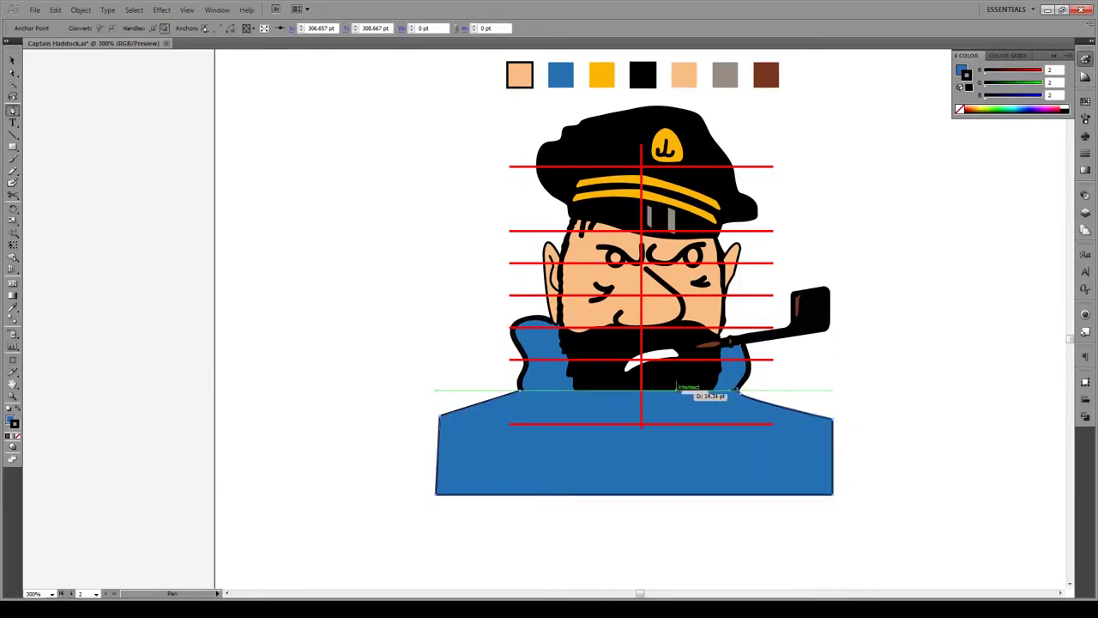
Fill the coat black and send it to the back behind the collar.
key(i)
click(600, 403)
right_click(559, 446)
key(ctrl+shift+bracketleft)
Pencil-draw a blue sweater front below the collar, pull its corner to the coat edge, and simplify it.
key(a)
click(389, 387)
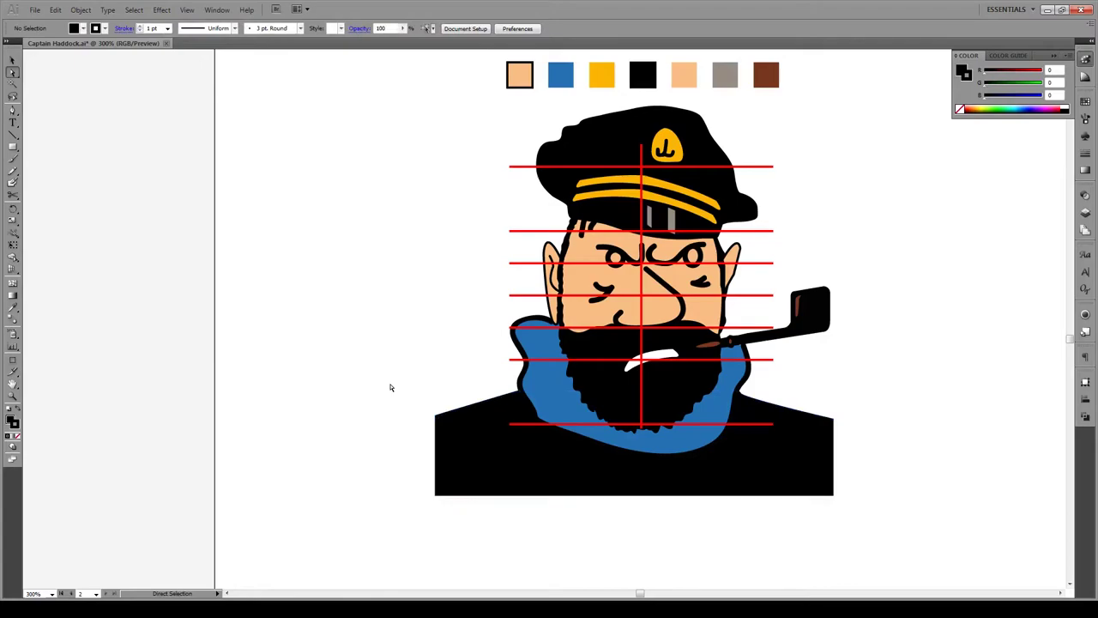
mouse_move(552, 488)
mouse_down()
mouse_move(559, 437)
mouse_move(686, 456)
mouse_move(736, 439)
mouse_up()
drag(737, 486, 607, 500)
scroll(608, 505, up, 2)
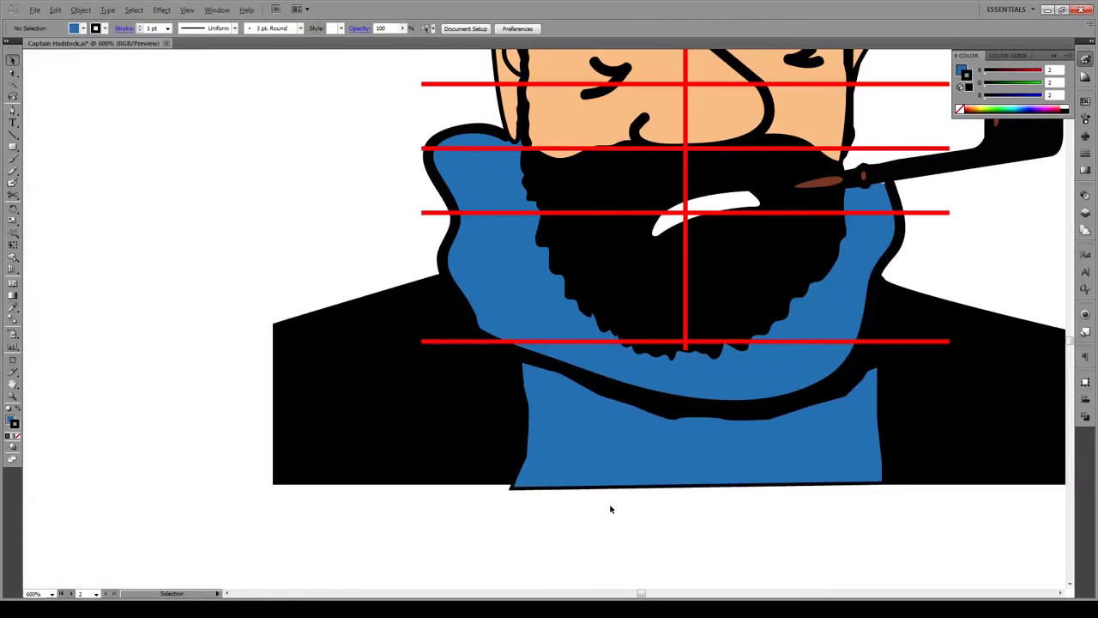
drag(512, 488, 512, 487)
scroll(518, 523, down, 2)
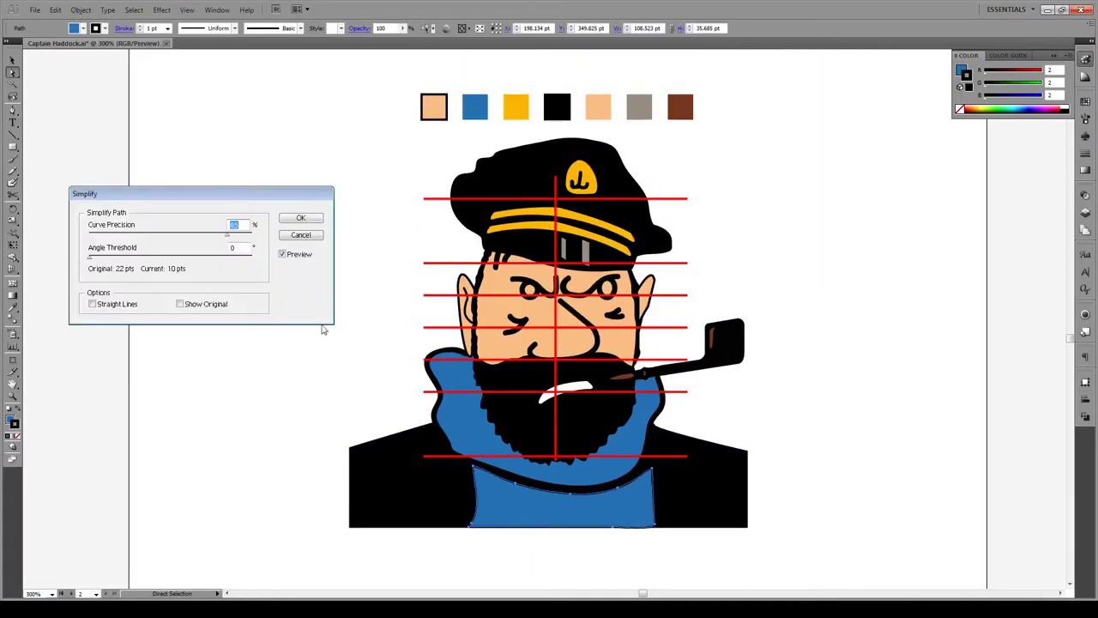
key(Return)
scroll(549, 544, down, 1)
Fit the artboard in view and hide Layer 2's red guide lines.
key(v)
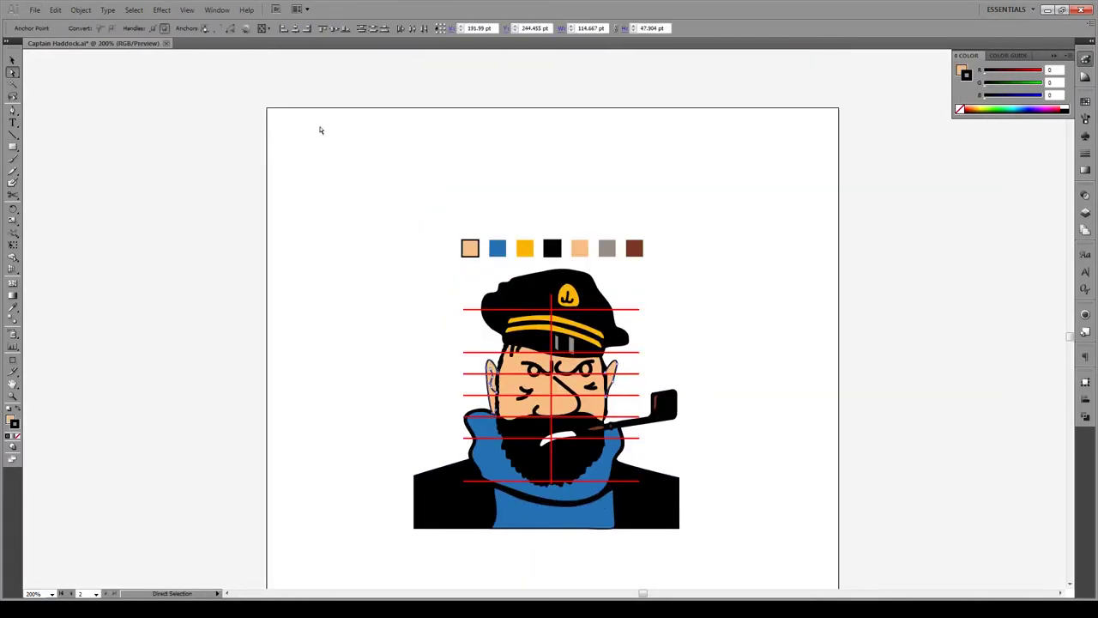
click(305, 301)
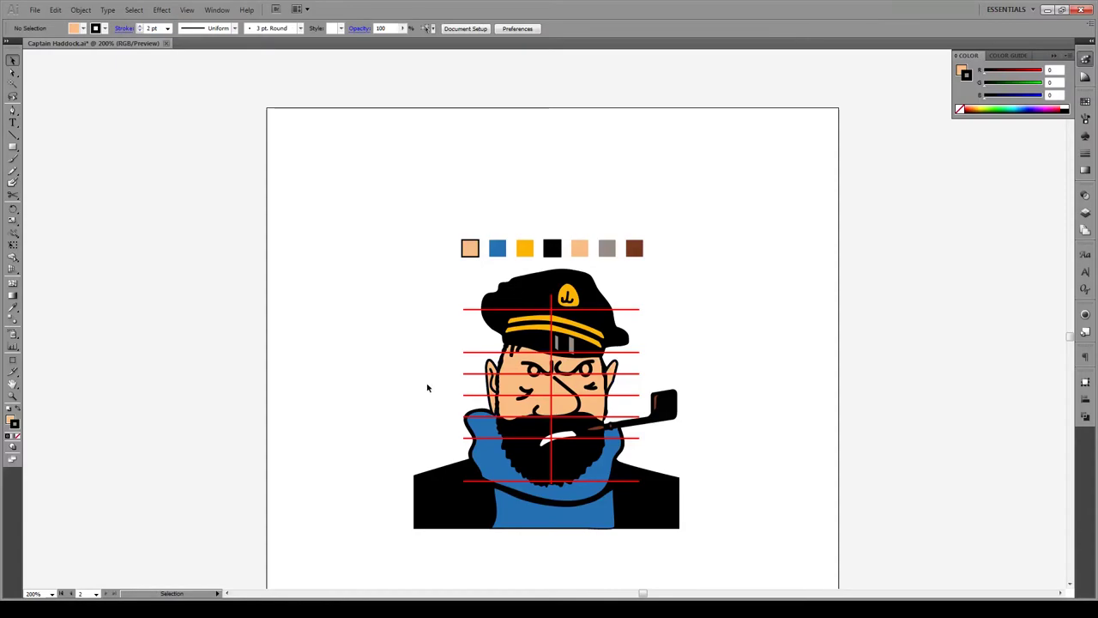
scroll(586, 372, up, 6)
key(a)
click(649, 285)
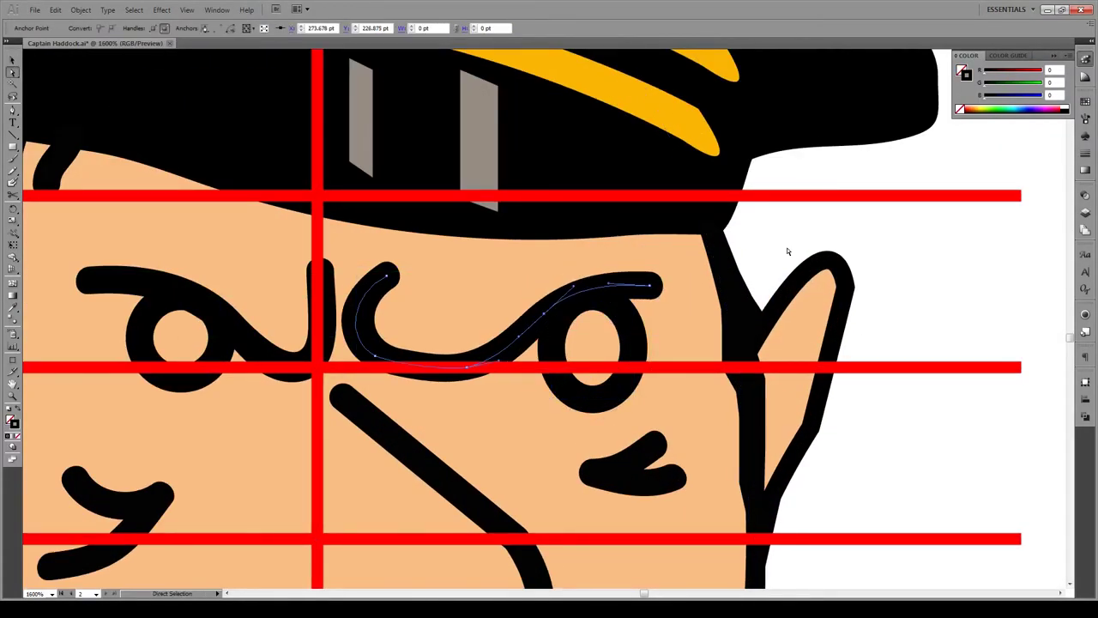
key(ctrl+0)
key(v)
scroll(747, 275, up, 1)
scroll(732, 277, down, 1)
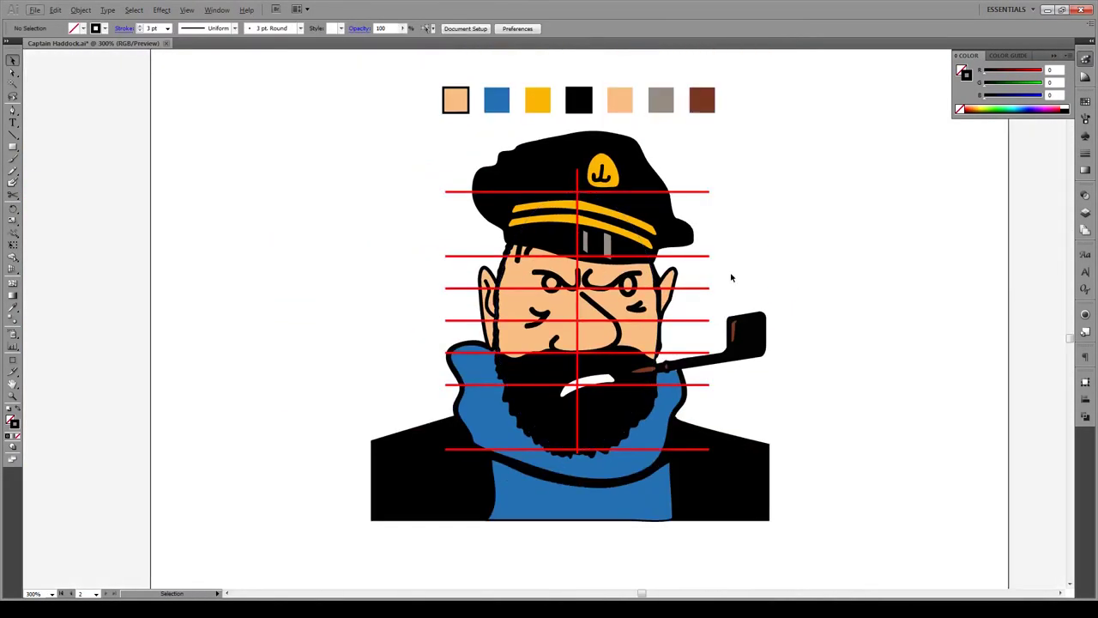
click(1085, 217)
click(958, 203)
Draw cheek ellipses filled pink with no stroke, blurred with a 42-pixel Gaussian Blur.
key(l)
scroll(691, 292, up, 3)
mouse_move(510, 383)
mouse_down()
mouse_move(555, 428)
mouse_move(215, 413)
mouse_up()
double_click(14, 416)
click(664, 235)
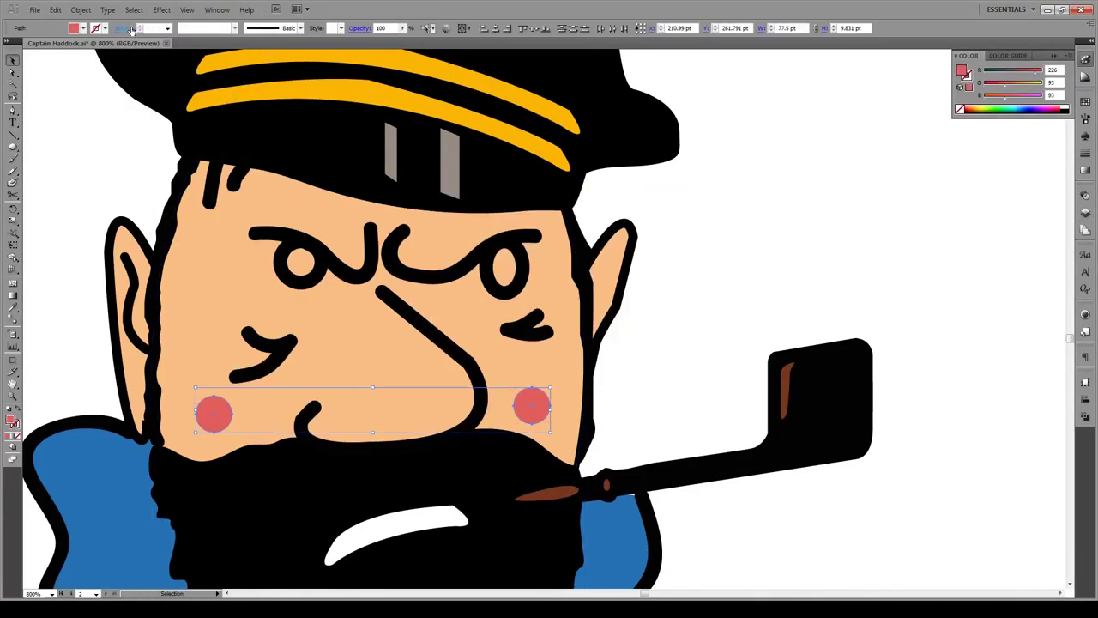
click(161, 9)
click(326, 201)
drag(541, 296, 562, 296)
click(525, 251)
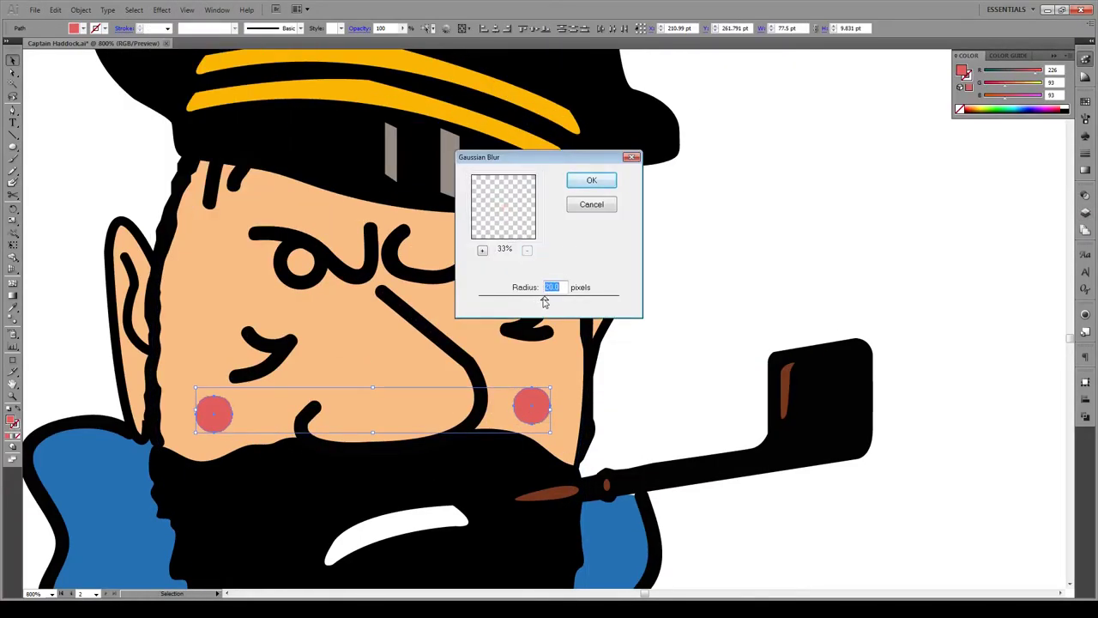
key(Return)
Paste the captain reference picture beside the drawing and deselect it.
key(ctrl+minus)
key(ctrl+minus)
key(ctrl+minus)
key(ctrl+minus)
key(ctrl+minus)
key(ctrl+v)
drag(764, 293, 766, 282)
key(ctrl+shift+a)
key(a)
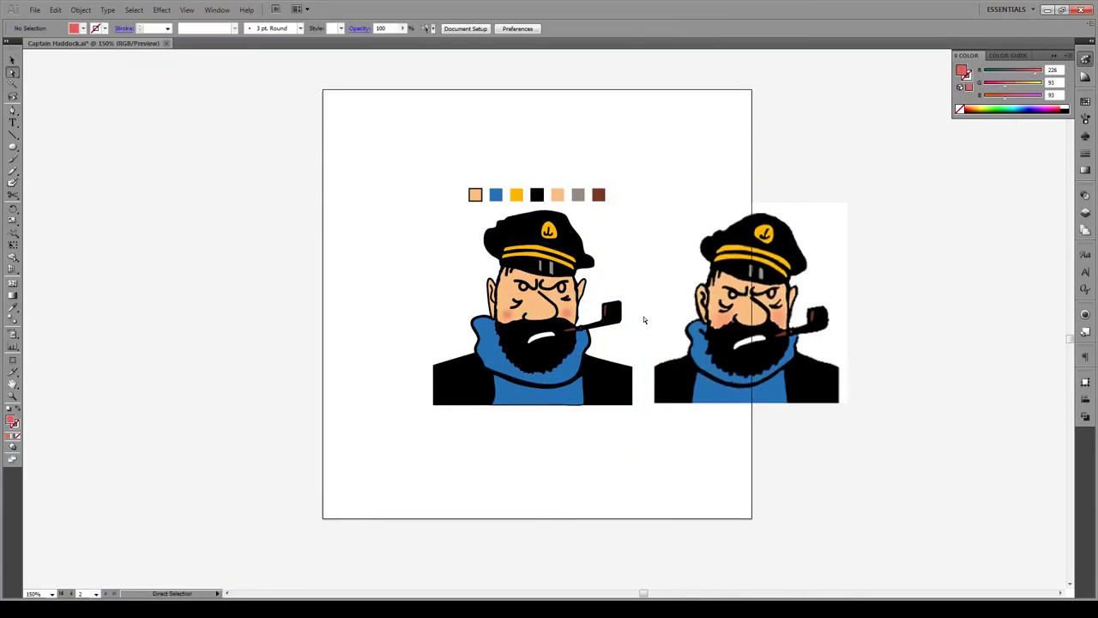